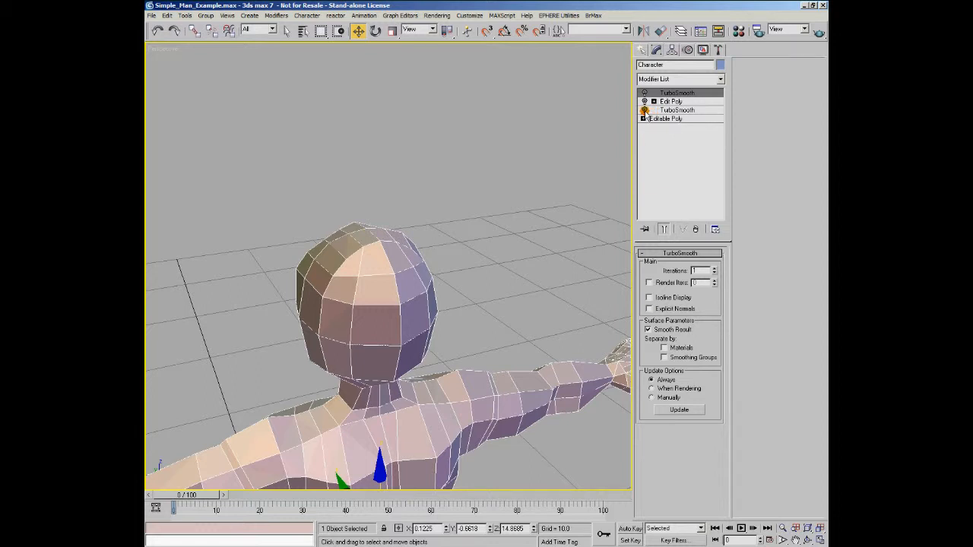
Turn on the lower TurboSmooth modifier and add a second Edit Poly modifier directly above the existing Edit Poly.
click(644, 110)
click(679, 102)
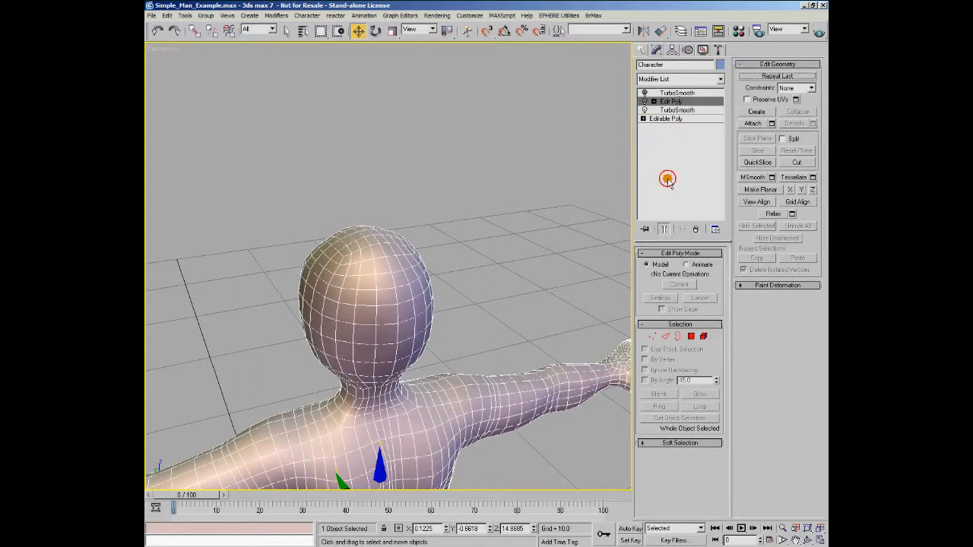
click(720, 79)
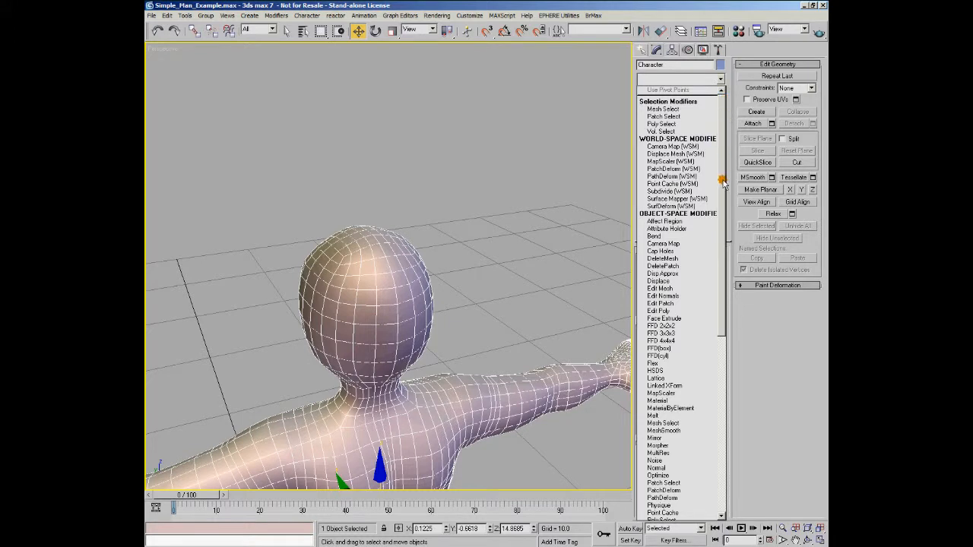
click(684, 311)
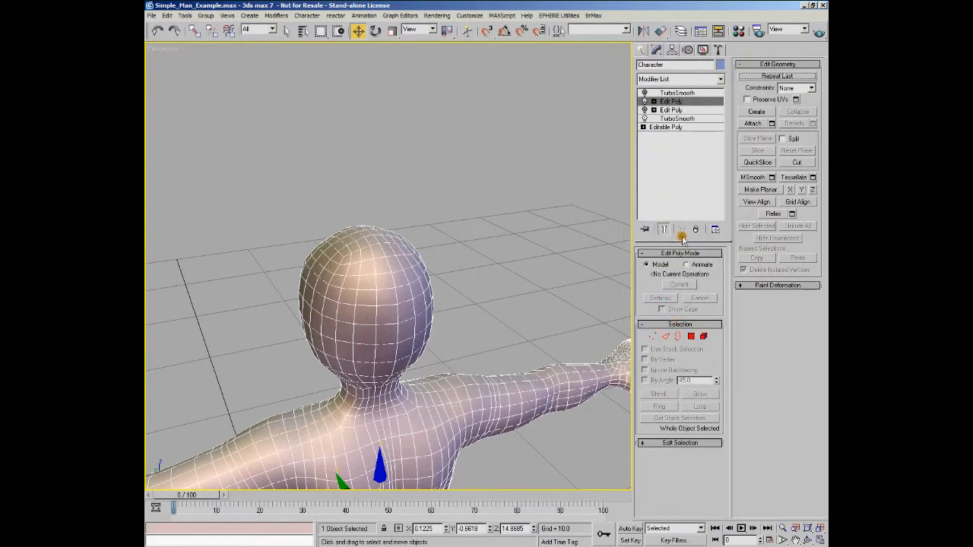
Rename the lower Edit Poly modifier as Spikey Horns.
click(678, 110)
right_click(679, 111)
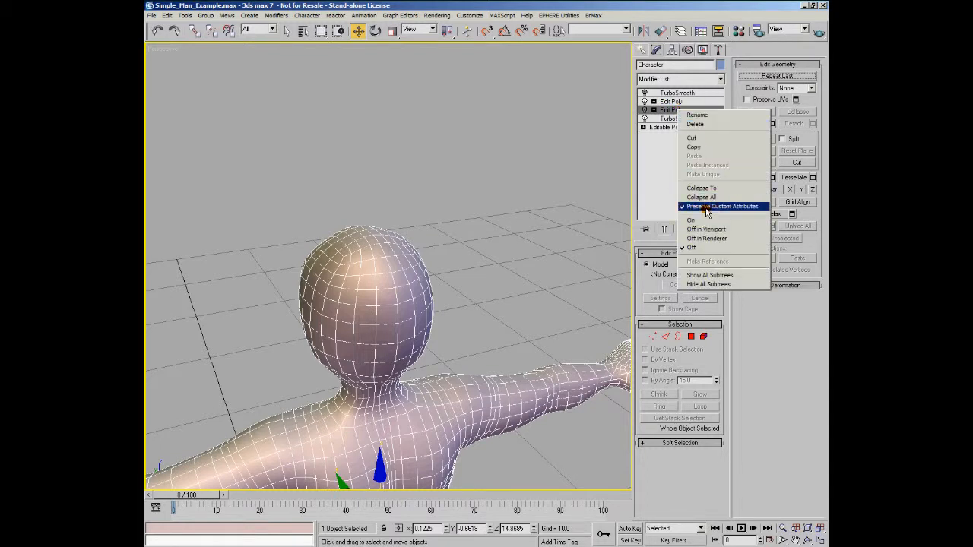
click(703, 115)
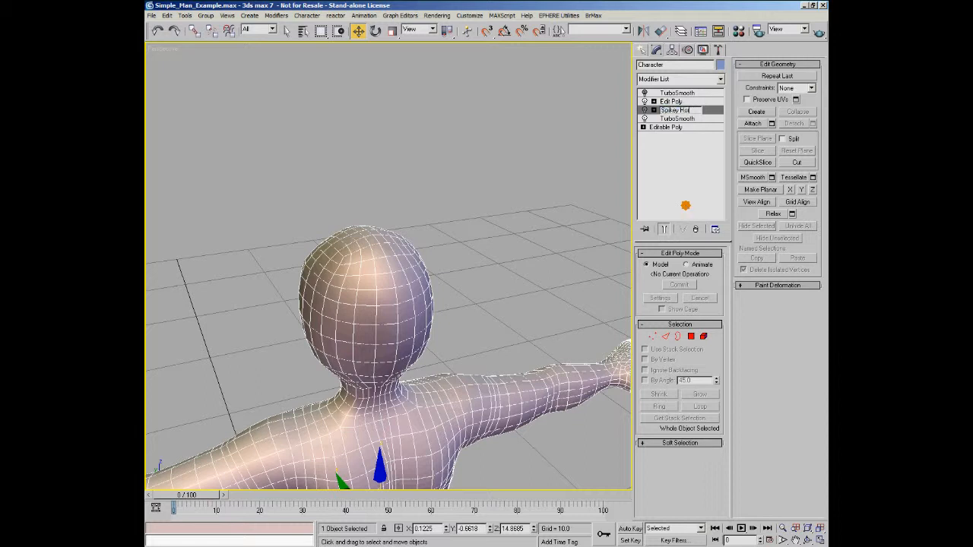
key(Return)
In the upper Edit Poly modifier, select a block of four polygons on each side of the top of the head.
click(669, 101)
click(691, 336)
click(340, 274)
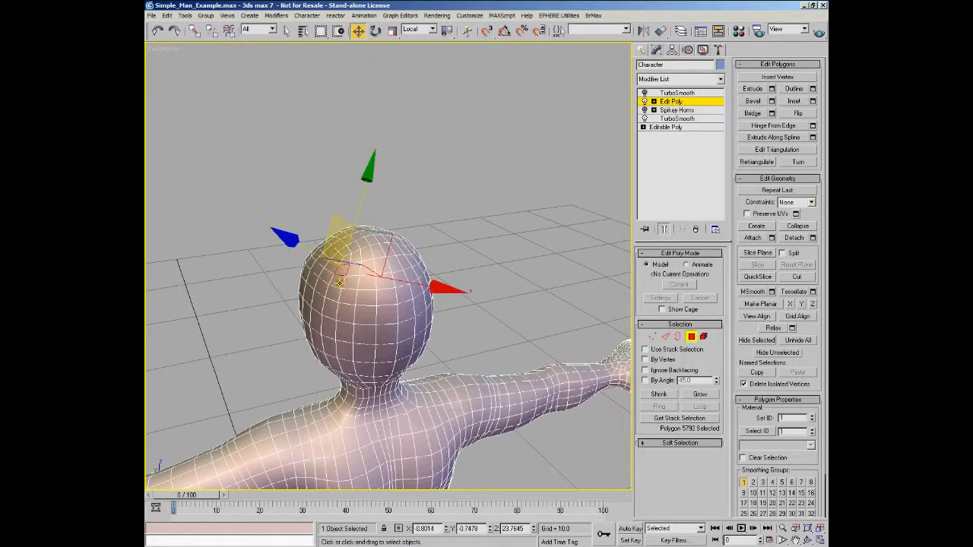
ctrl+click(340, 283)
ctrl+click(351, 282)
ctrl+click(352, 265)
alt+middle_drag(476, 287, 440, 282)
ctrl+click(365, 264)
ctrl+click(363, 249)
ctrl+click(355, 250)
alt+middle_drag(341, 270, 420, 281)
scroll(377, 267, up, 3)
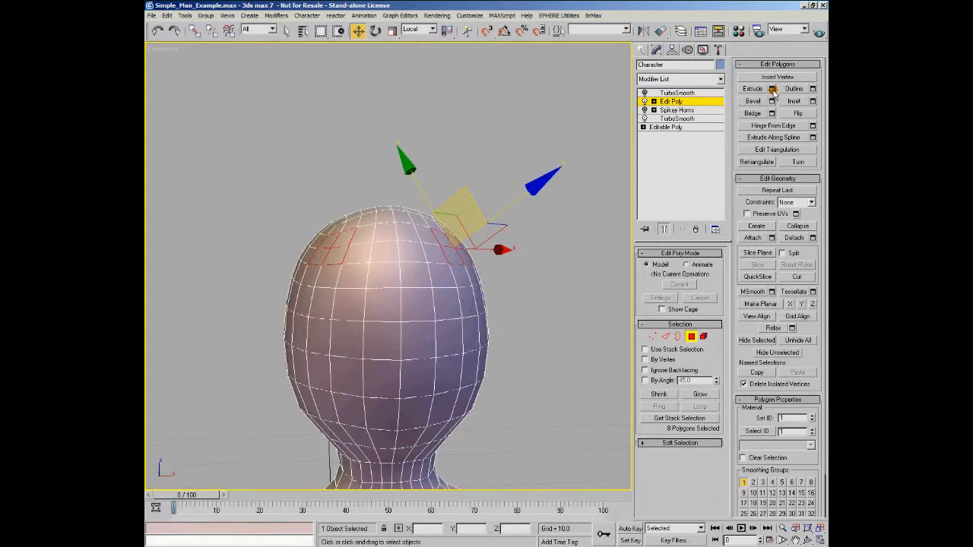
Extrude the selected polygons twice as a group, with heights of 1.1 and 1.089, to form two-segment horns.
click(771, 89)
drag(536, 263, 554, 205)
click(450, 302)
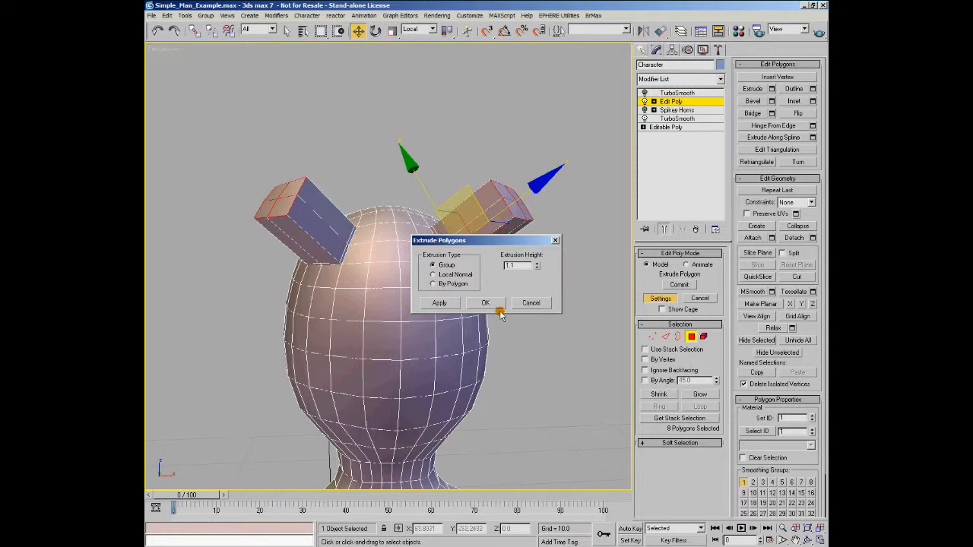
click(449, 303)
drag(536, 266, 538, 266)
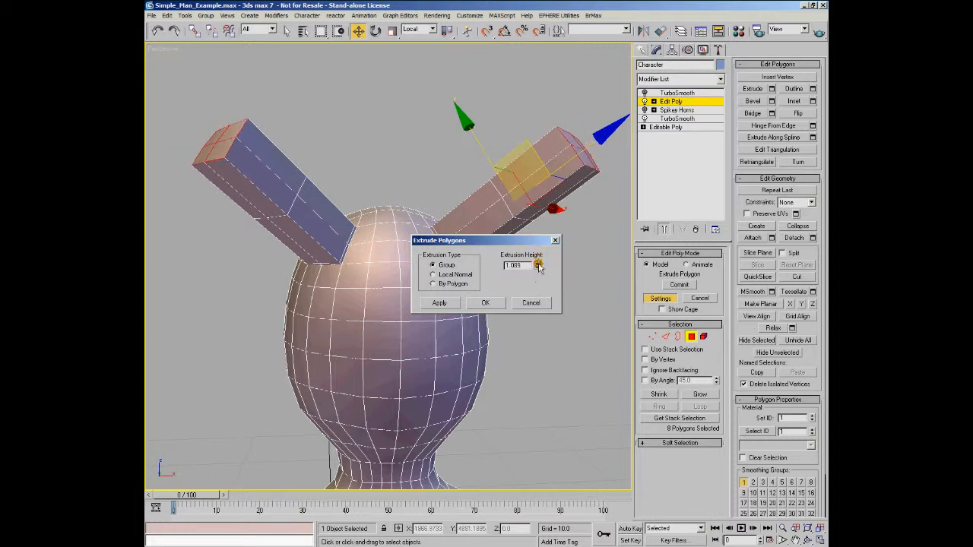
click(486, 303)
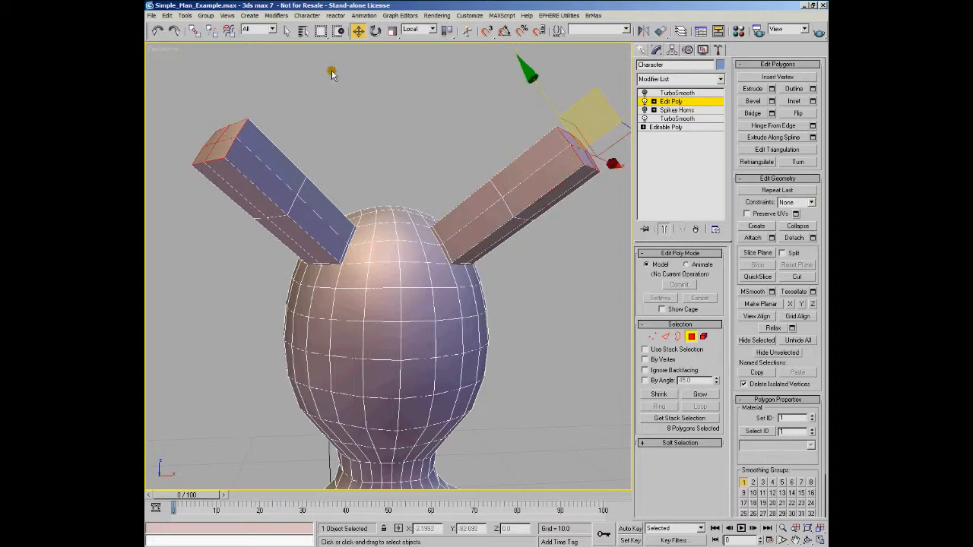
Scale the horns' end faces to about 71% and move them so that the outer segments bend upward.
click(392, 30)
drag(578, 129, 577, 149)
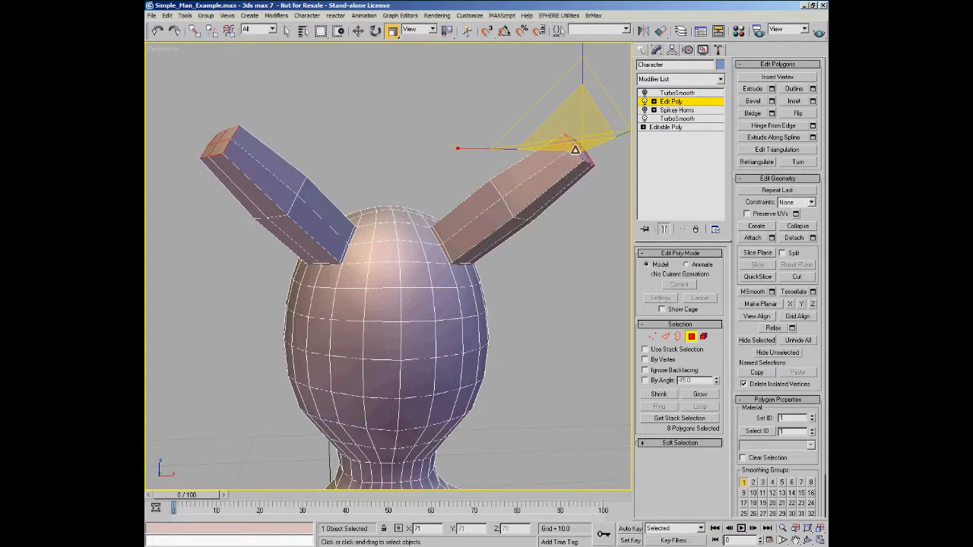
key(w)
drag(553, 109, 539, 87)
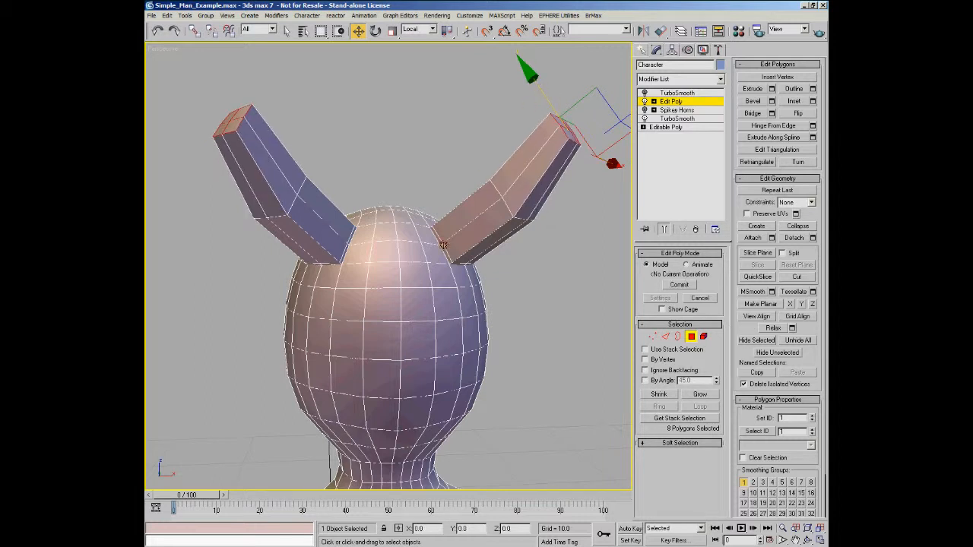
middle_drag(441, 236, 440, 313)
click(770, 89)
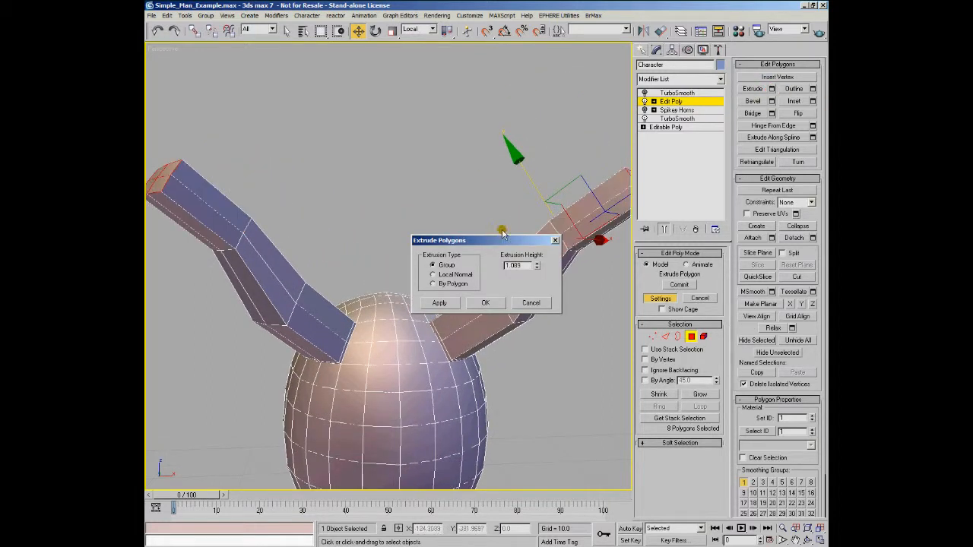
click(532, 303)
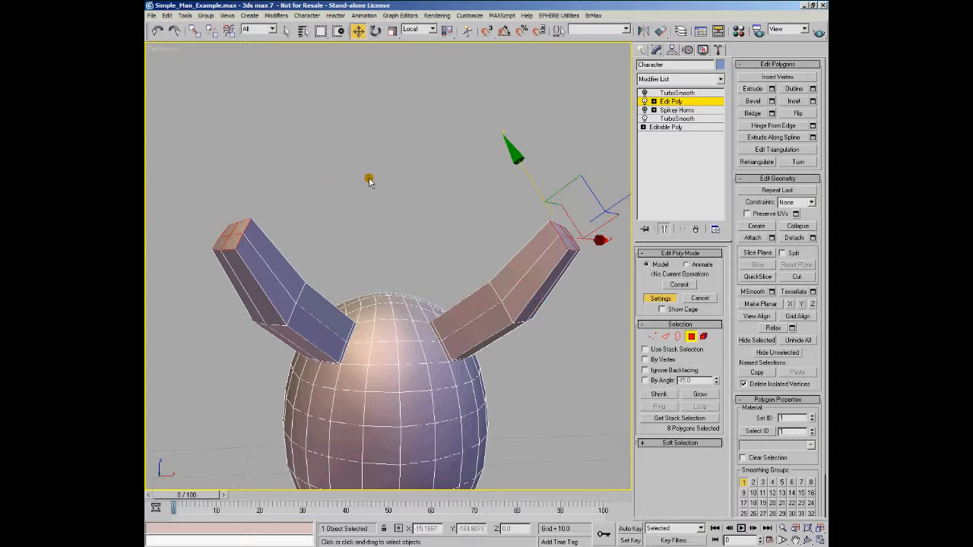
Rotate the horns' end faces slightly inward using the Local coordinate system.
click(375, 31)
click(431, 29)
click(423, 67)
drag(605, 142, 596, 132)
key(ctrl+z)
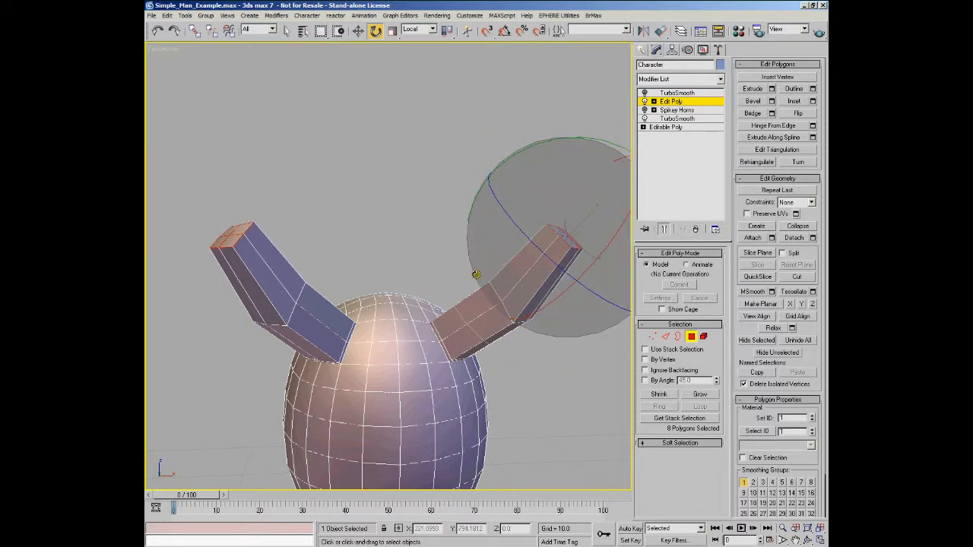
Extrude the horns' end faces by a height of 1.089 and scale them down into pointed tips.
click(772, 89)
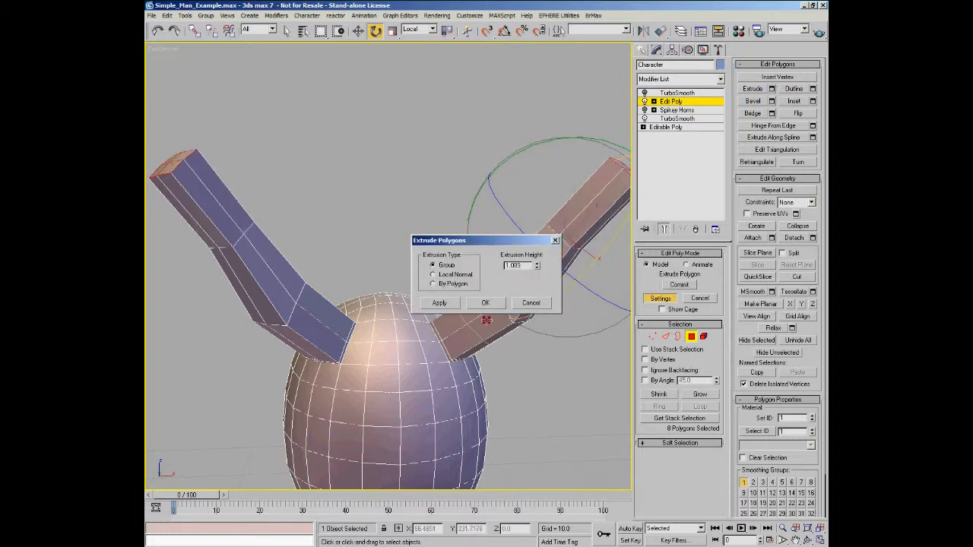
click(486, 302)
key(r)
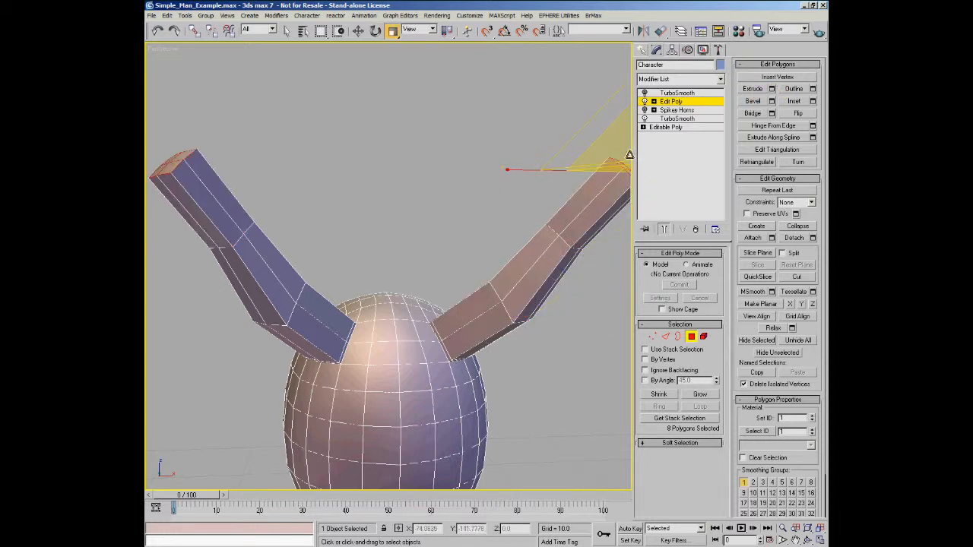
middle_drag(614, 155, 573, 154)
drag(575, 136, 551, 542)
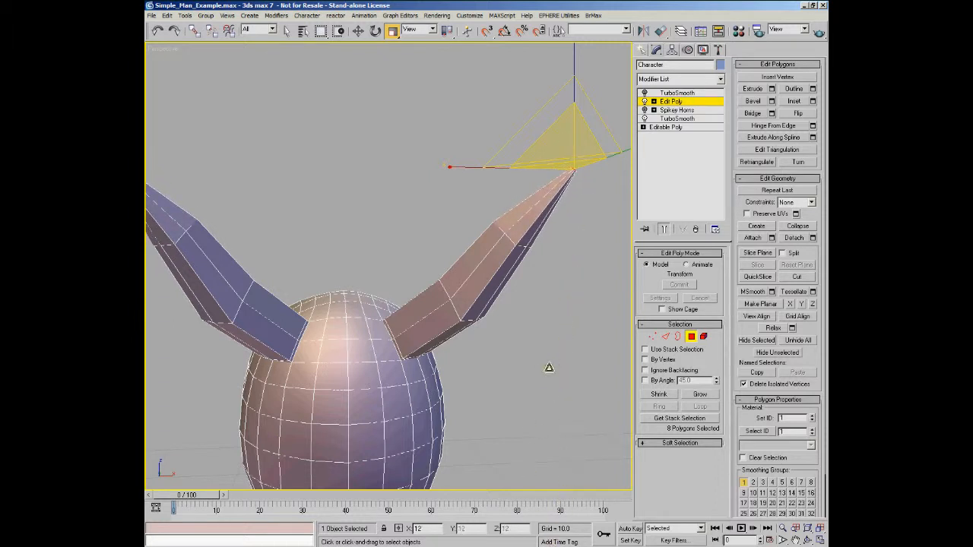
Move the horn tips slightly to adjust the curve of both horns.
key(w)
alt+middle_drag(591, 189, 432, 278)
drag(435, 263, 438, 250)
alt+middle_drag(270, 327, 342, 279)
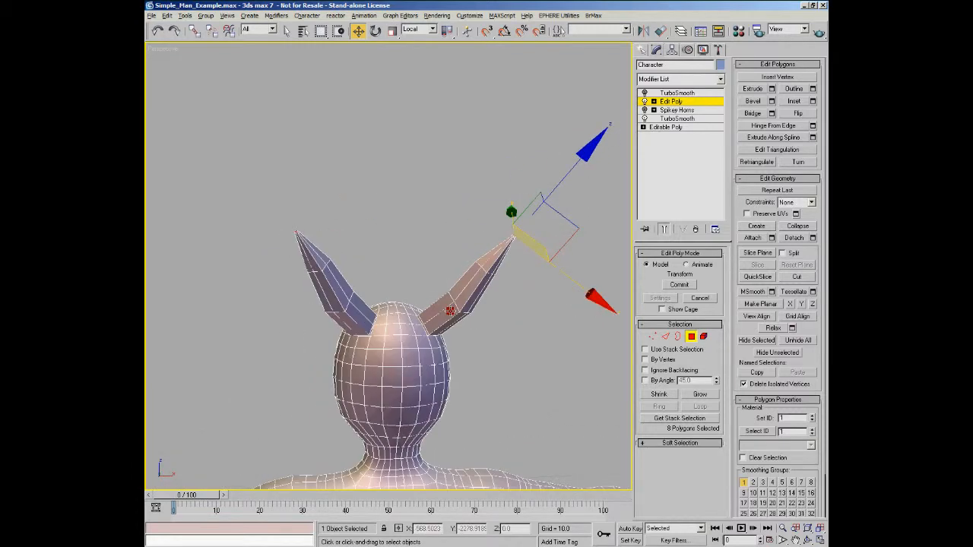
Leave polygon editing and turn on the top TurboSmooth modifier to smooth the horns.
click(690, 336)
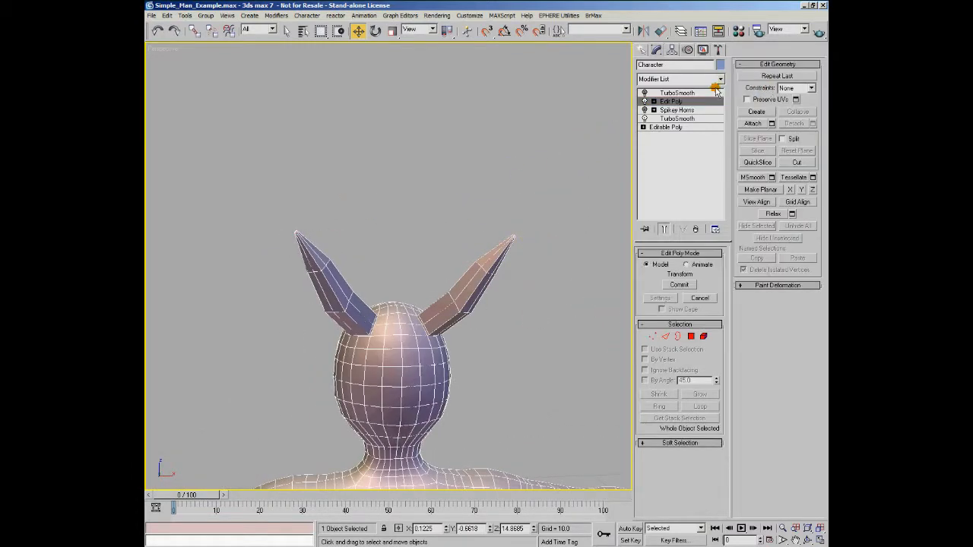
click(643, 93)
alt+middle_drag(555, 241, 524, 263)
Rename the upper Edit Poly modifier as Chunky Horns and leave its polygon level.
right_click(684, 101)
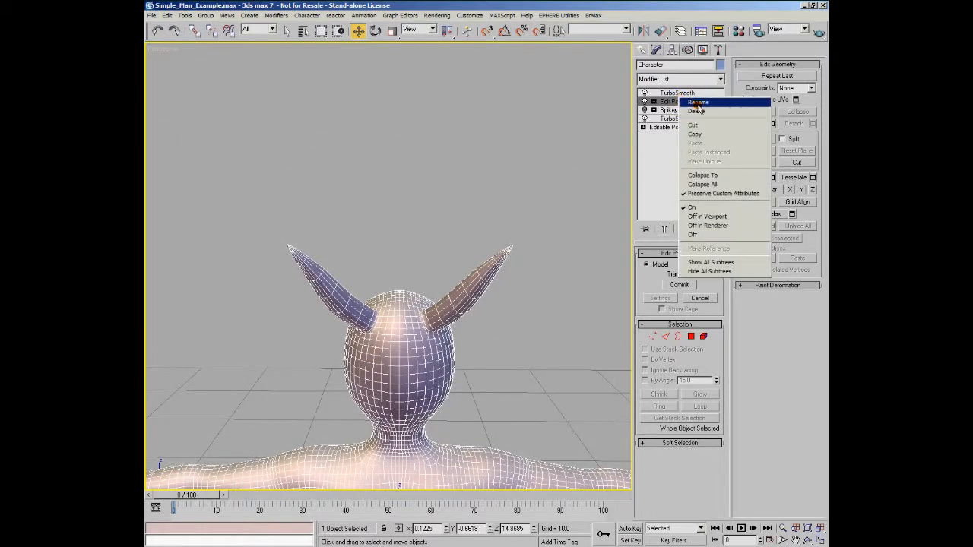
click(695, 102)
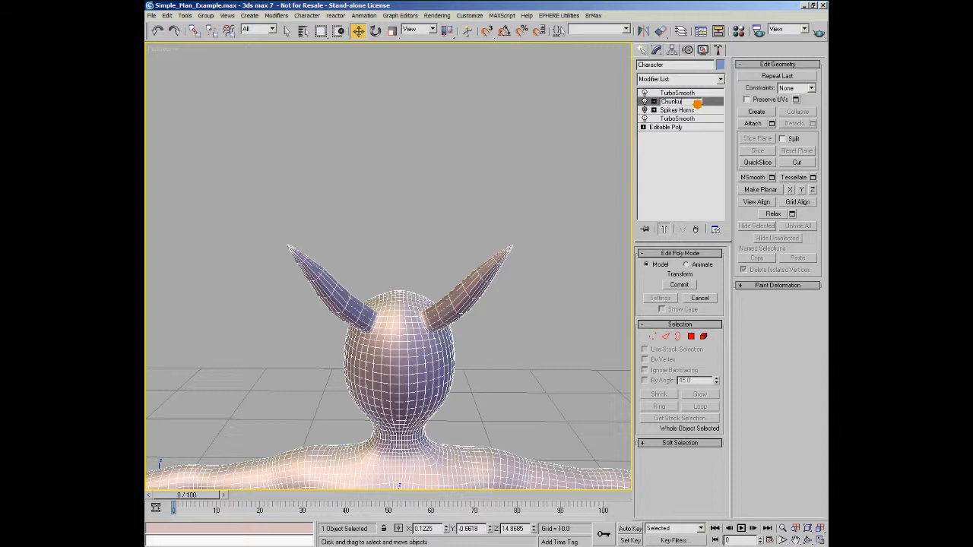
text(Chunky Horns)
click(697, 104)
right_click(697, 104)
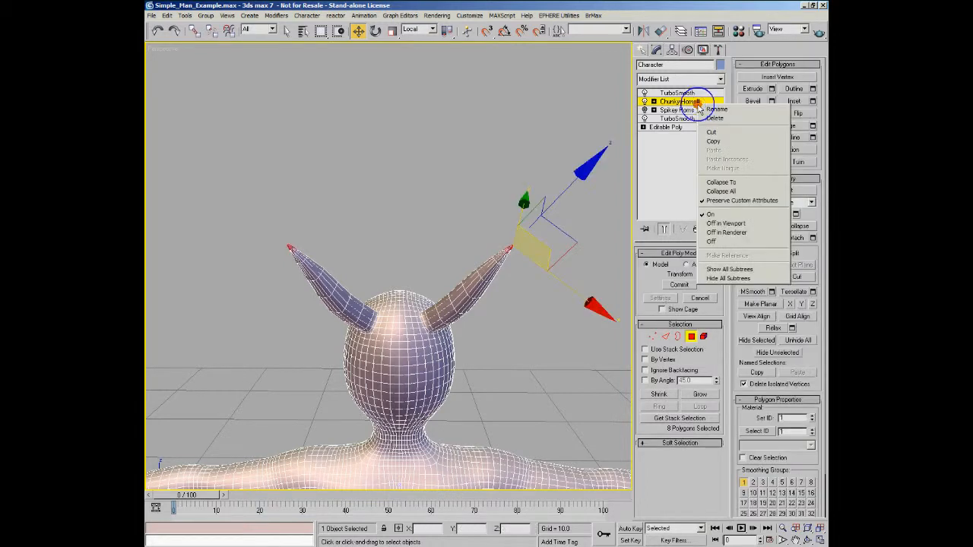
click(736, 109)
key(Return)
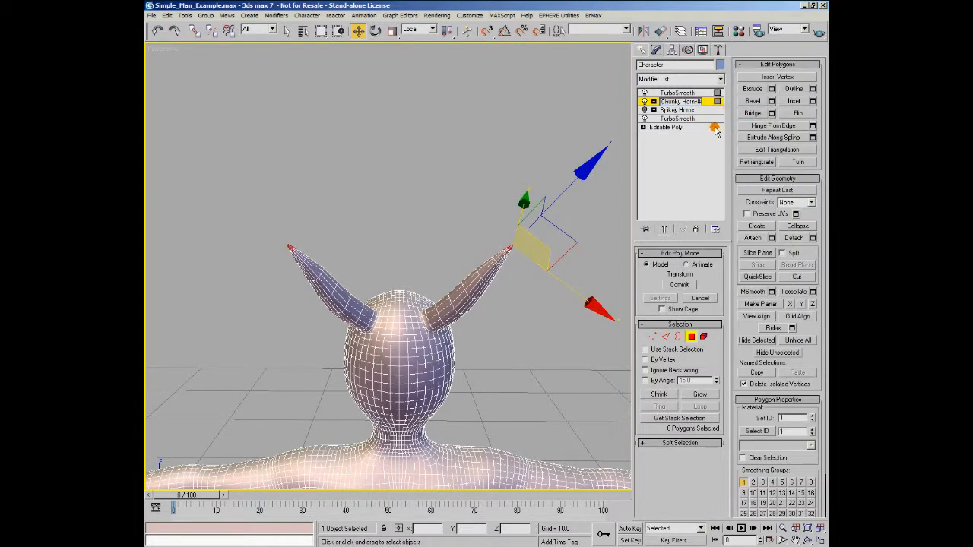
click(691, 336)
Compare the horn variations by switching the Chunky Horns and Spikey Horns modifiers on and off in turn.
mouse_move(505, 179)
alt+middle_down()
mouse_move(403, 180)
mouse_move(489, 174)
alt+middle_up()
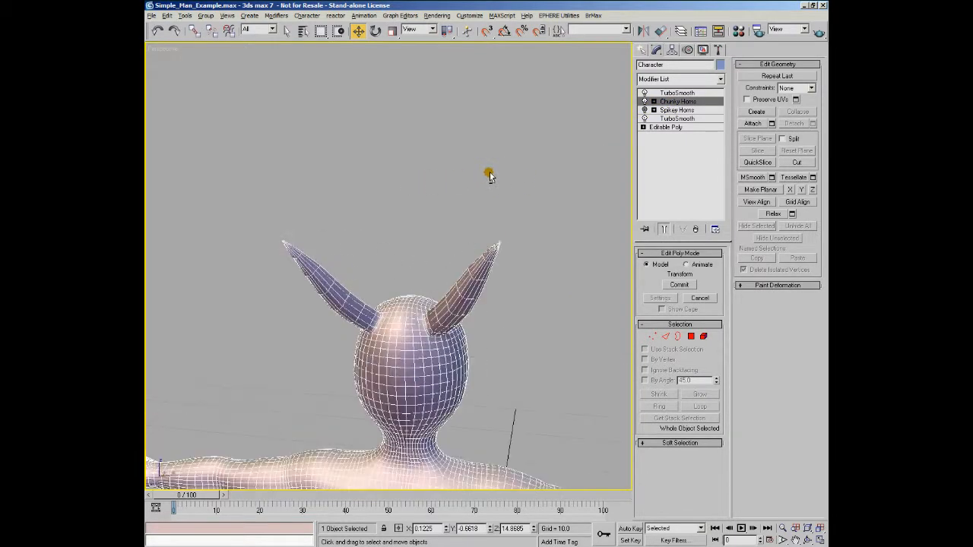
click(643, 101)
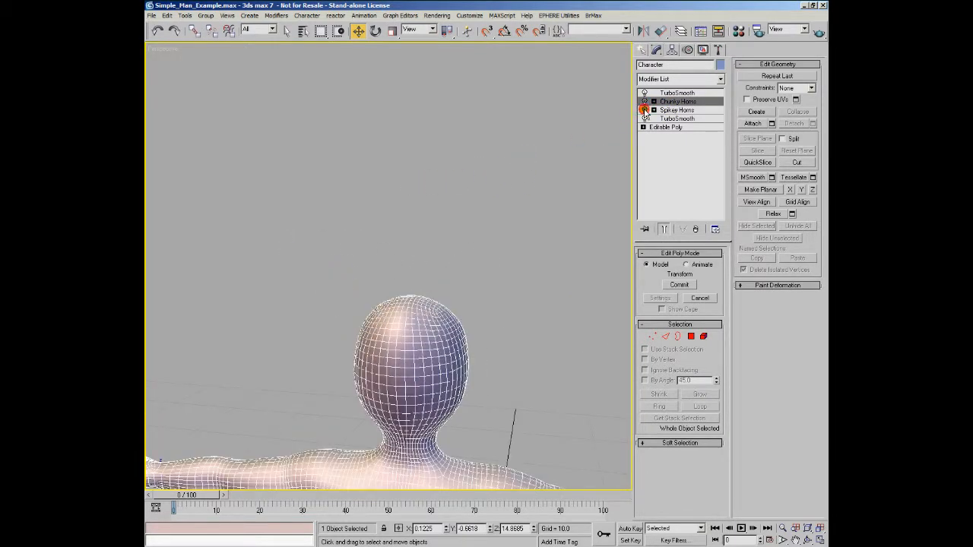
click(643, 111)
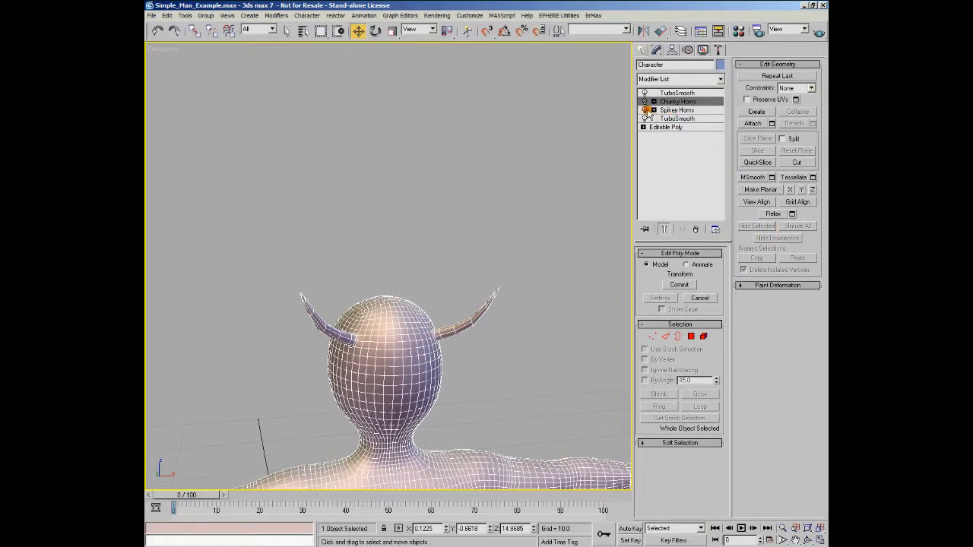
click(644, 111)
click(644, 101)
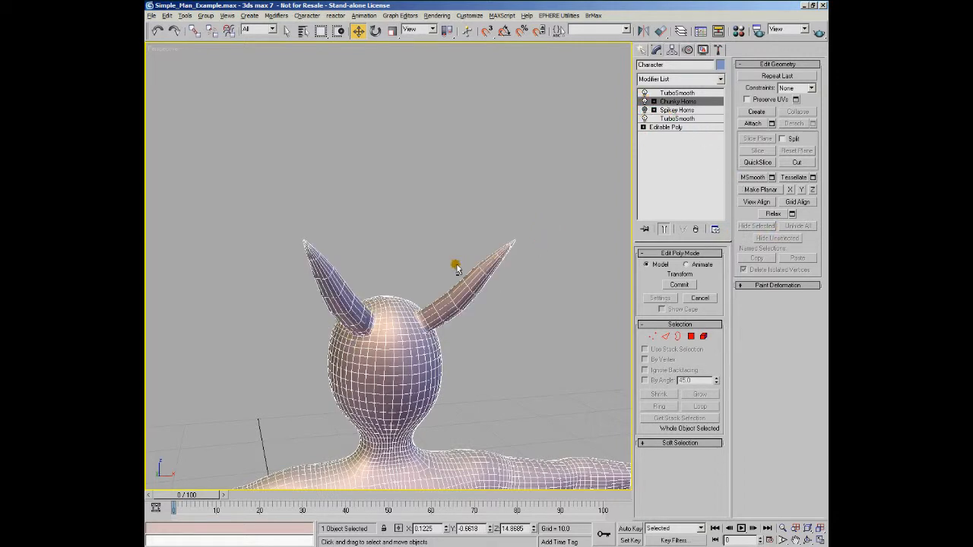
alt+middle_drag(456, 267, 491, 270)
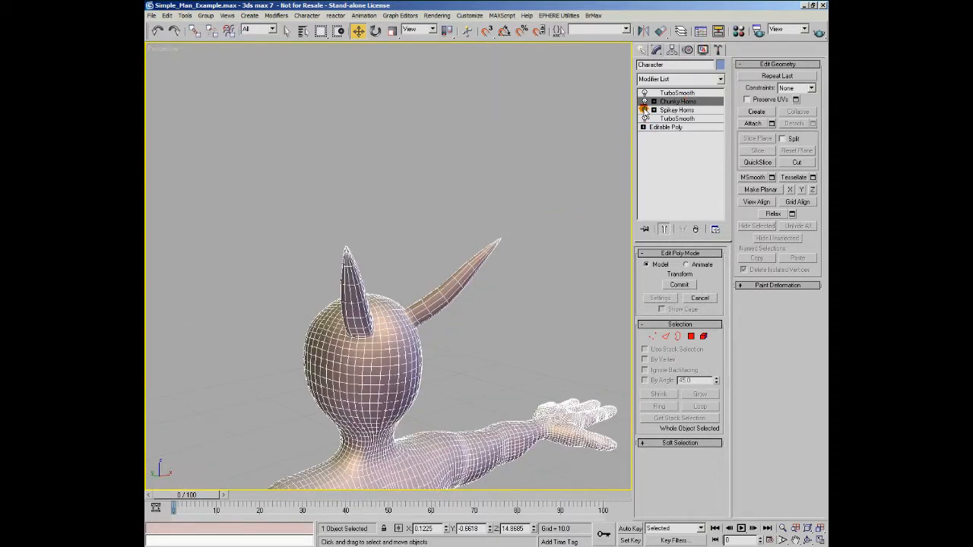
click(644, 101)
alt+middle_drag(477, 238, 394, 258)
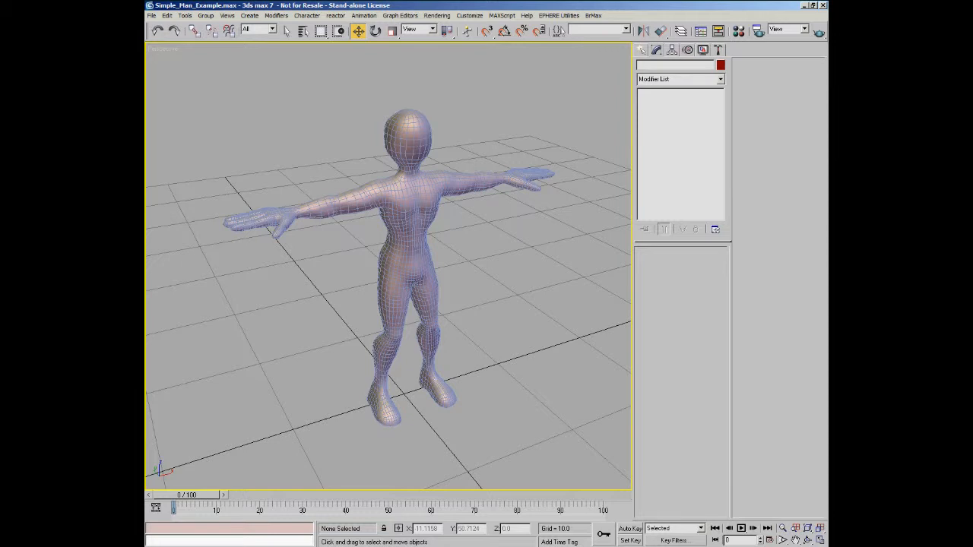
Select the character and add an Edit Poly modifier above its TurboSmooth modifier.
click(418, 137)
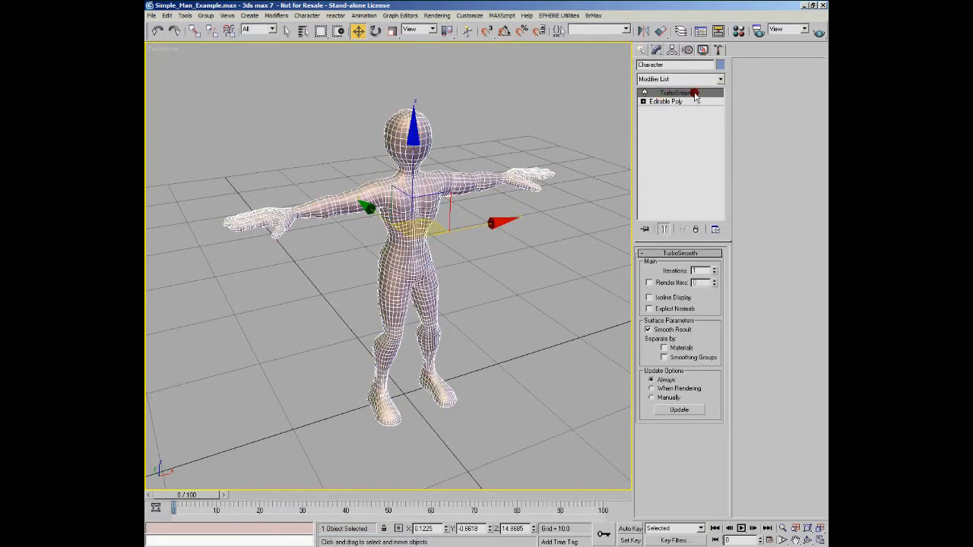
click(719, 79)
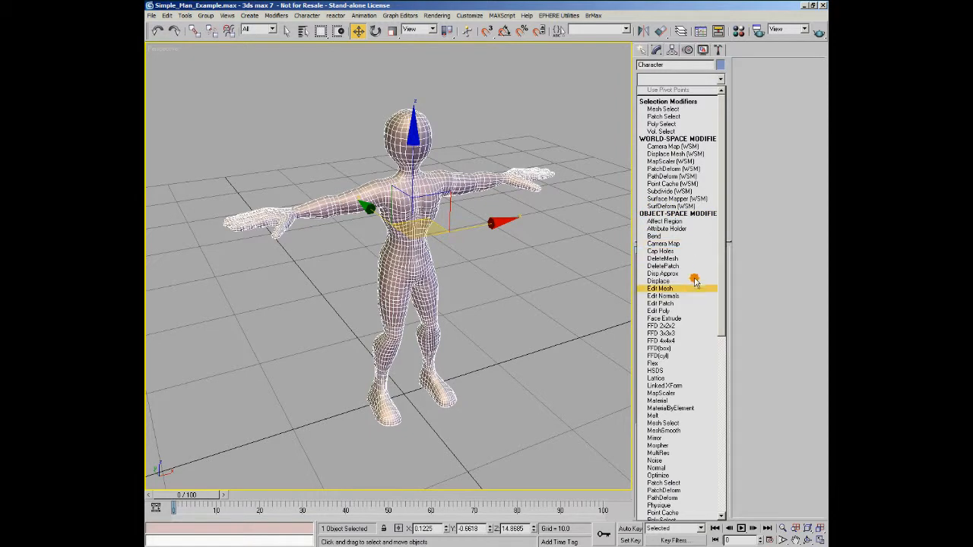
click(686, 313)
Switch the Edit Poly modifier to polygon level and select a single polygon on one upper side of the head.
alt+middle_drag(464, 288, 450, 258)
scroll(426, 290, up, 6)
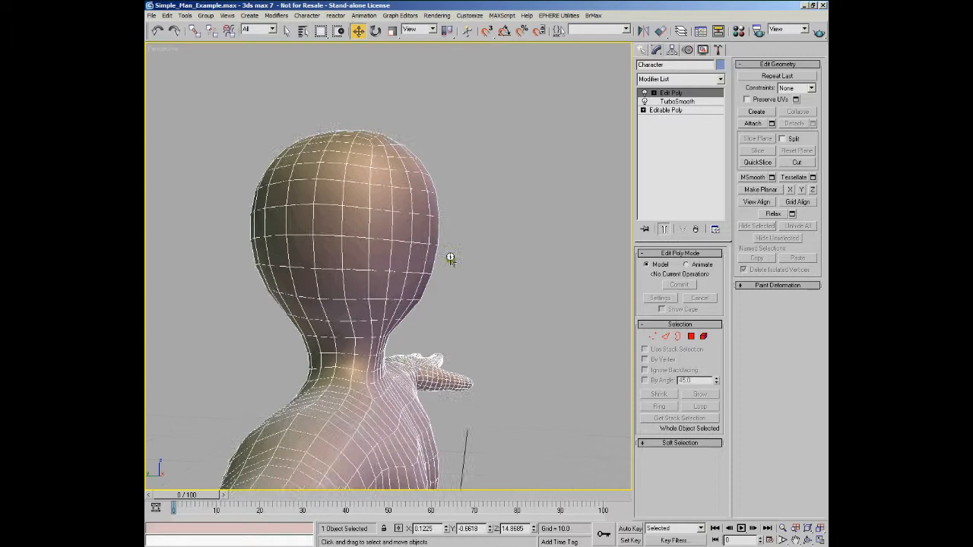
click(653, 336)
click(691, 336)
alt+middle_drag(447, 229, 285, 219)
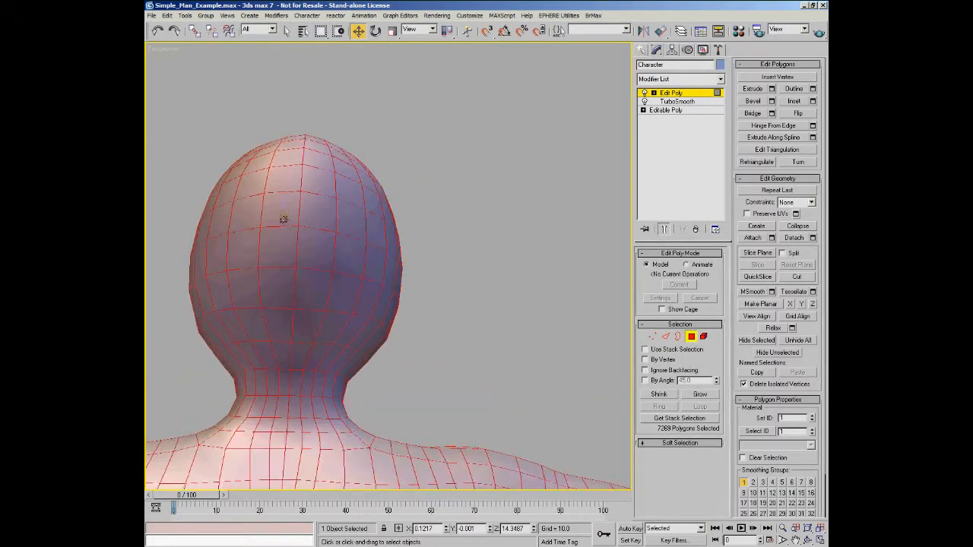
click(239, 179)
click(499, 154)
click(249, 193)
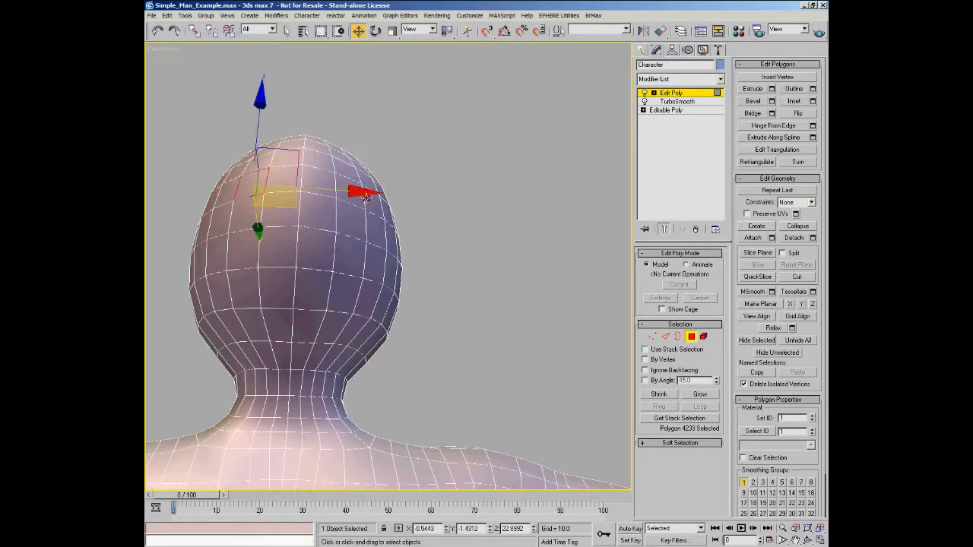
Add the matching polygon on the other upper side of the head and try moving both along the Y axis.
ctrl+click(348, 187)
alt+middle_drag(384, 226, 532, 236)
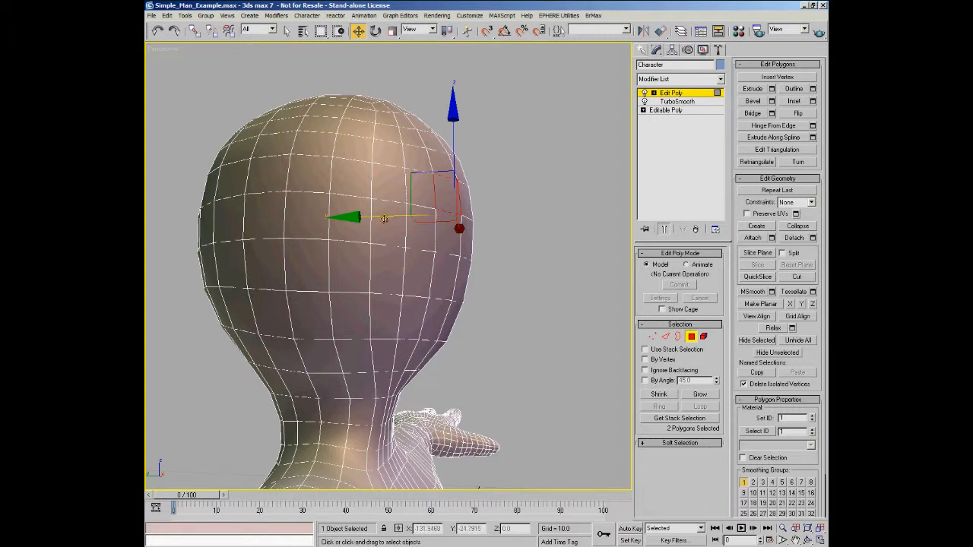
drag(383, 219, 415, 209)
alt+middle_drag(495, 261, 413, 233)
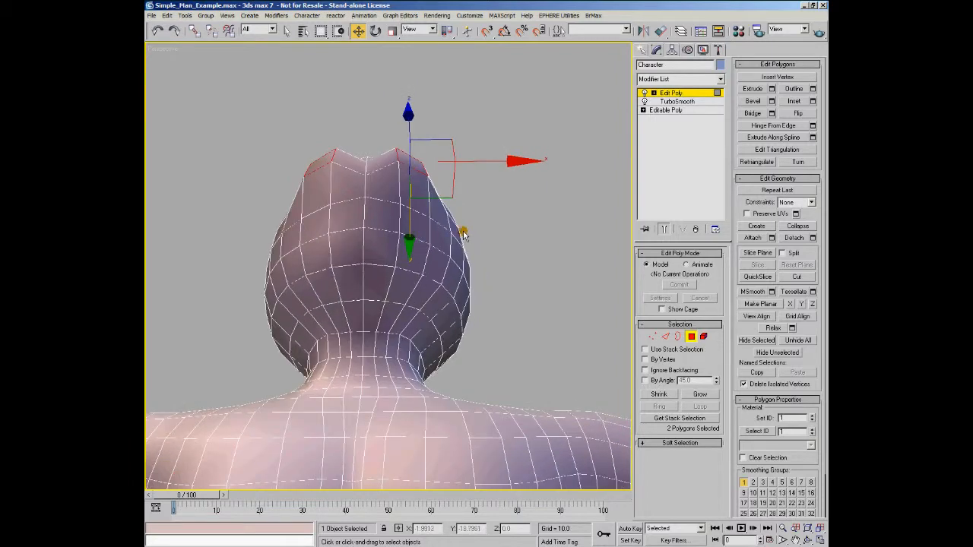
Select one polygon on each side of the head and scale the pair outward along X about their common center.
click(444, 237)
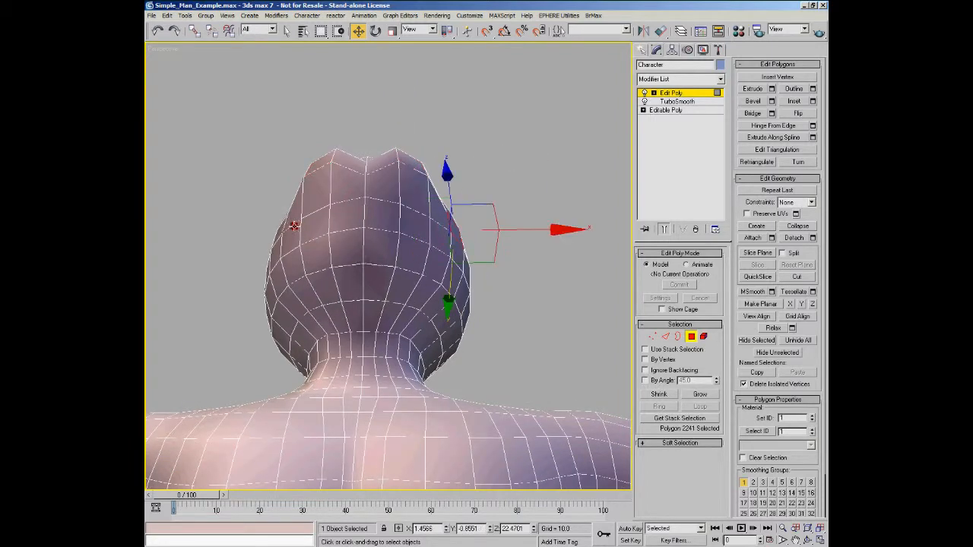
ctrl+click(283, 222)
alt+middle_drag(418, 220, 431, 279)
key(r)
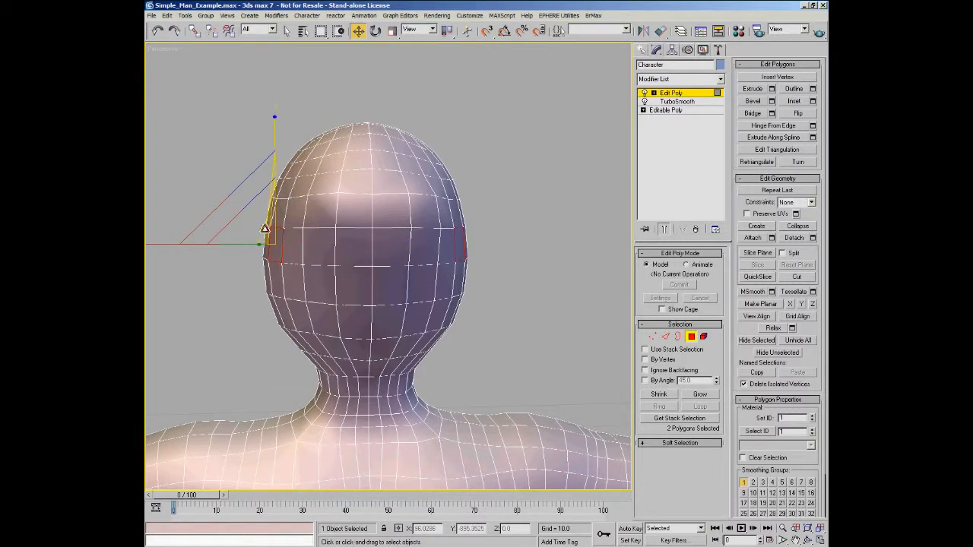
drag(445, 34, 448, 87)
drag(447, 34, 451, 62)
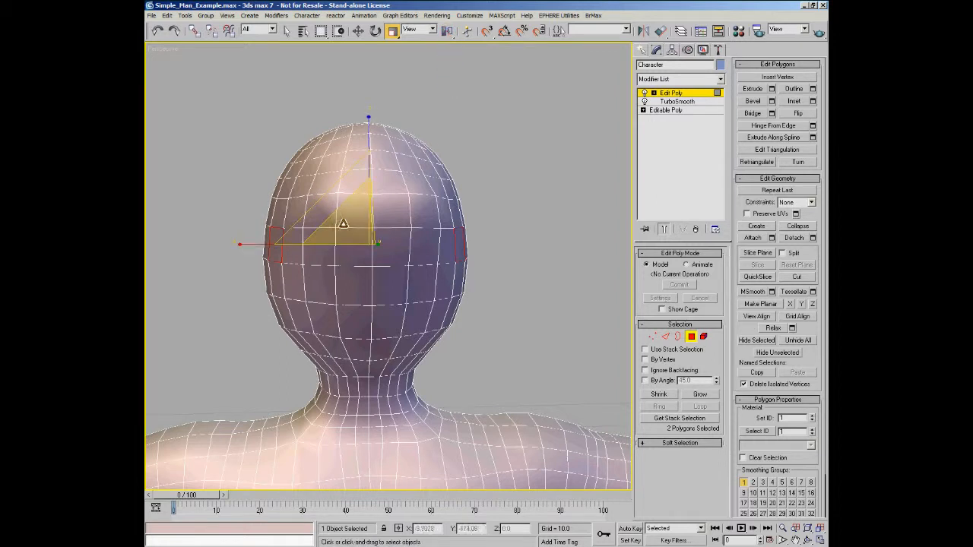
mouse_move(237, 244)
mouse_down()
mouse_move(217, 235)
mouse_move(232, 243)
mouse_up()
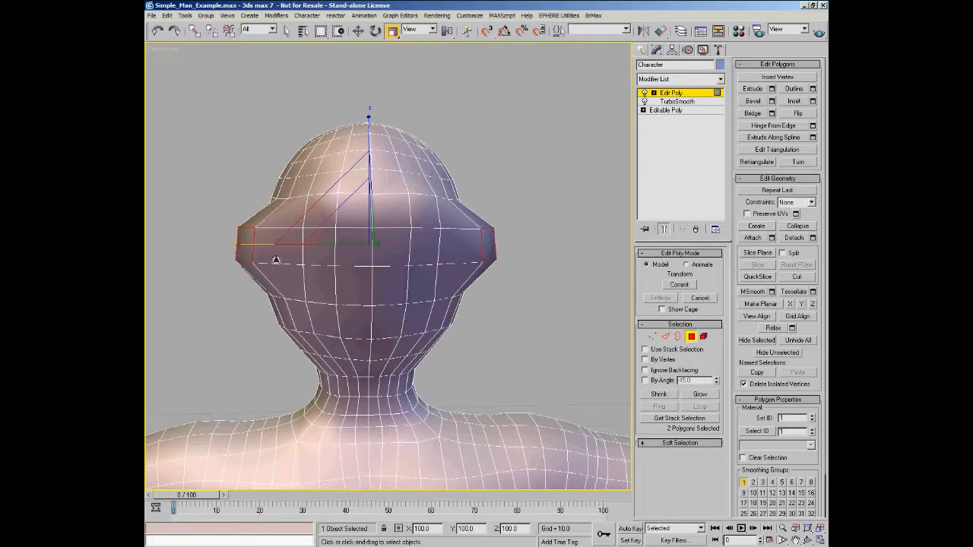
At vertex level, pull two vertices on the upper head, opposite the widened polygons, outward and upward into long spikes.
alt+middle_drag(328, 237, 397, 256)
click(358, 30)
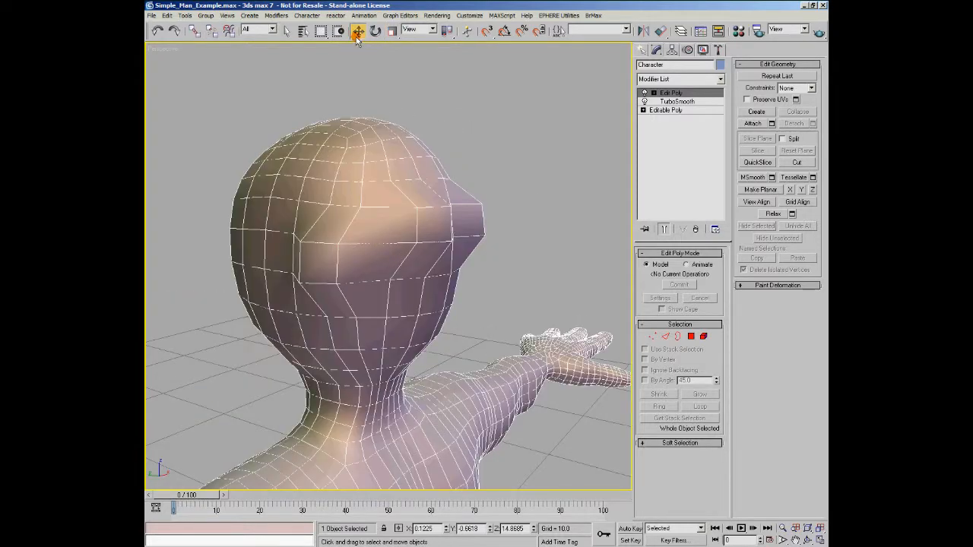
click(652, 336)
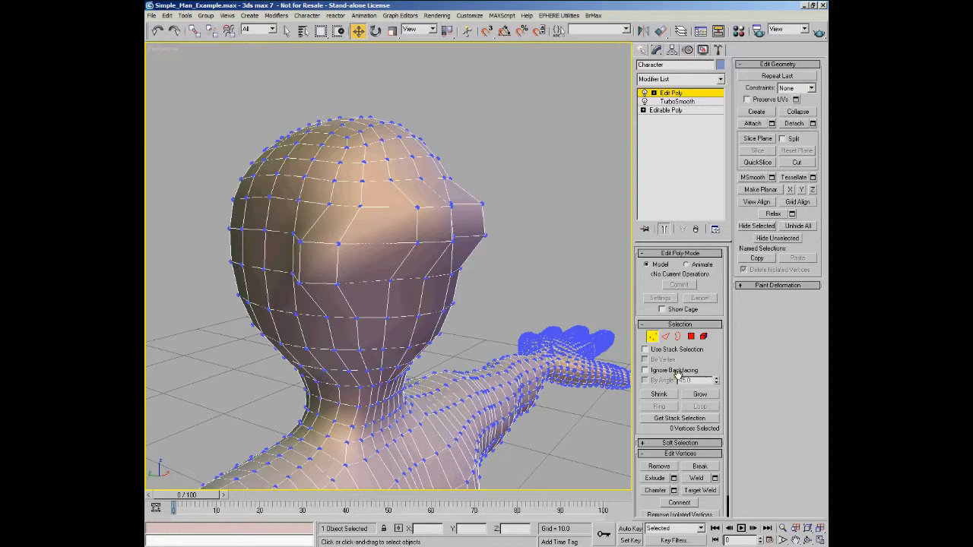
alt+middle_drag(342, 189, 282, 218)
click(278, 217)
alt+middle_drag(352, 317, 437, 277)
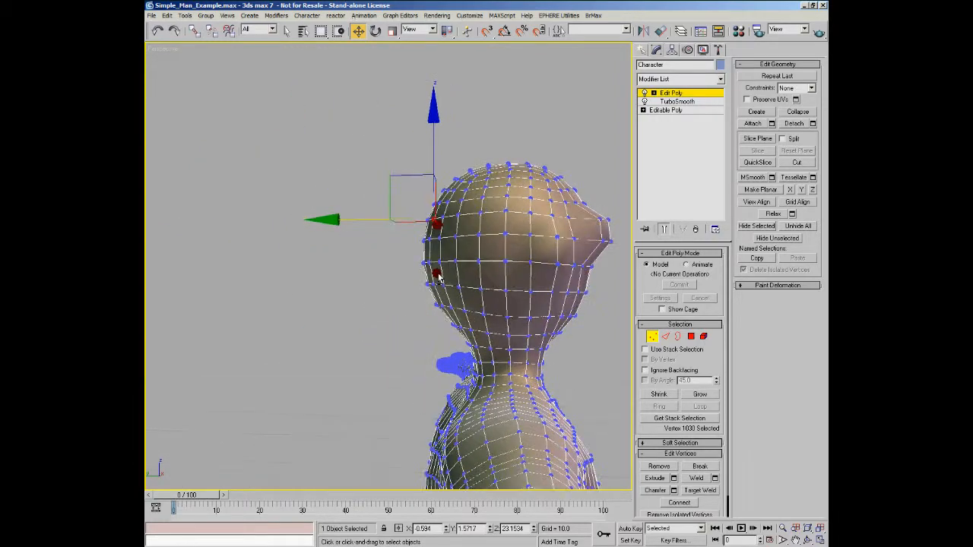
drag(417, 180, 326, 148)
alt+middle_drag(326, 149, 421, 178)
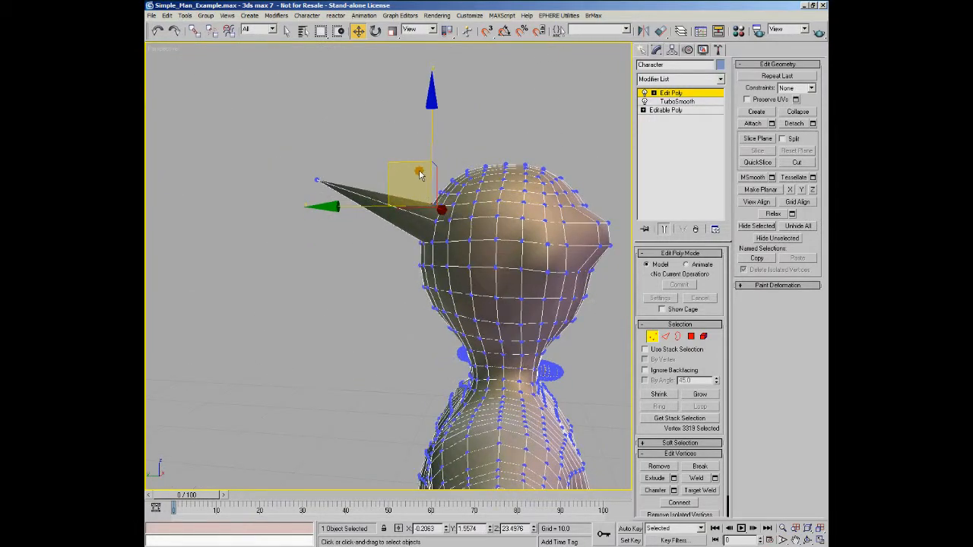
drag(415, 161, 363, 134)
Pull a third vertex below the two spikes outward into another spike and leave the vertex level.
click(422, 265)
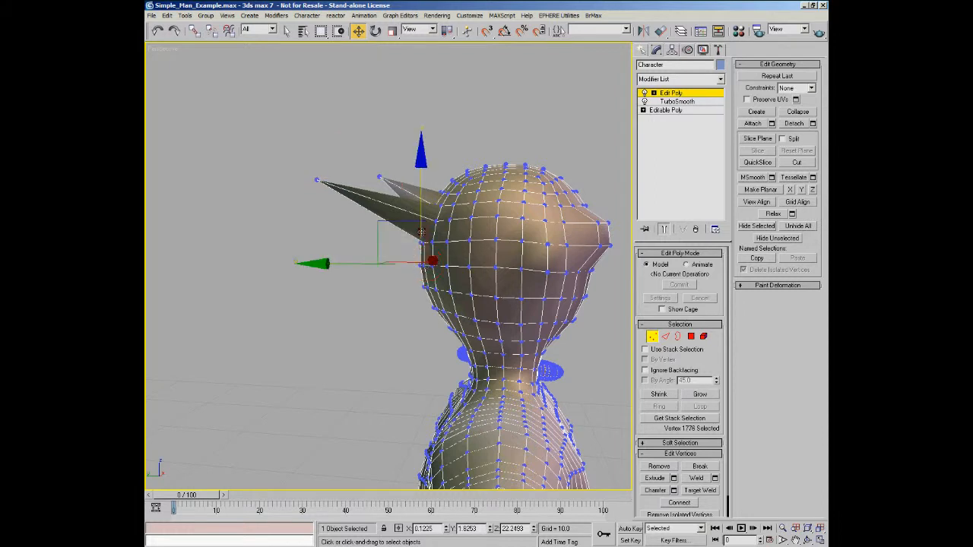
drag(298, 246, 290, 252)
click(652, 339)
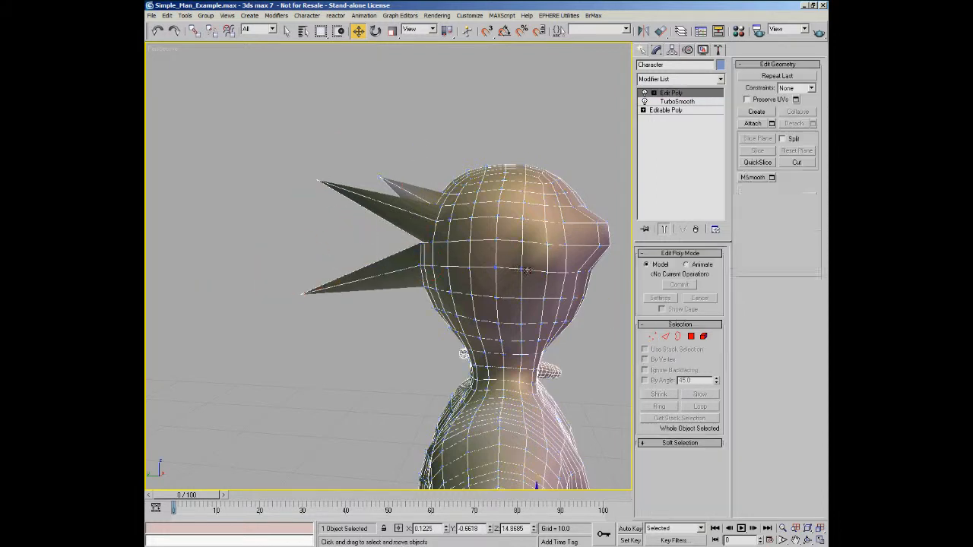
alt+middle_drag(525, 265, 311, 276)
alt+middle_drag(414, 284, 453, 232)
alt+middle_drag(501, 275, 421, 261)
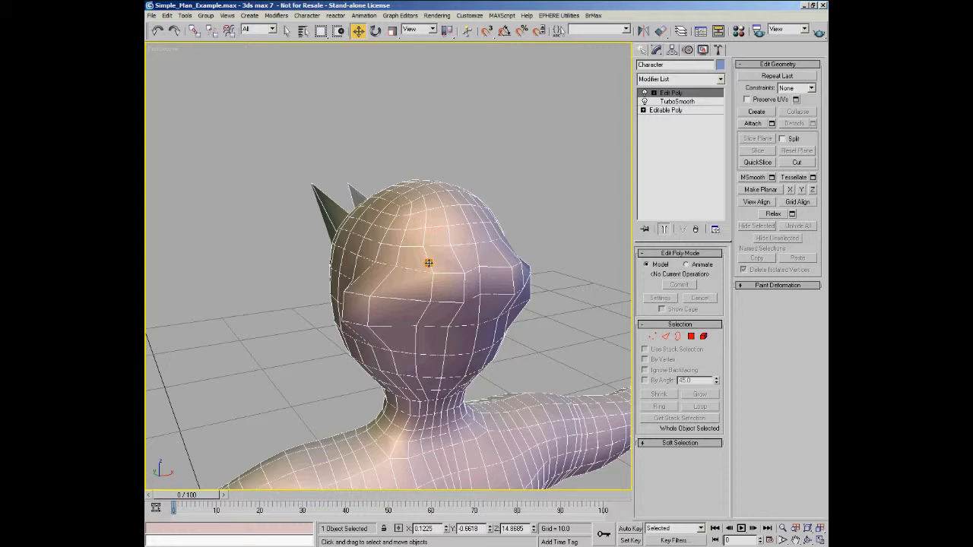
mouse_move(429, 262)
alt+middle_down()
mouse_move(414, 269)
mouse_move(539, 224)
mouse_move(577, 260)
mouse_move(441, 271)
alt+middle_up()
alt+middle_drag(491, 253, 462, 251)
Clone the spiked character once as a Copy placed beside the original and switch off the copy's Edit Poly modifier.
scroll(463, 251, down, 3)
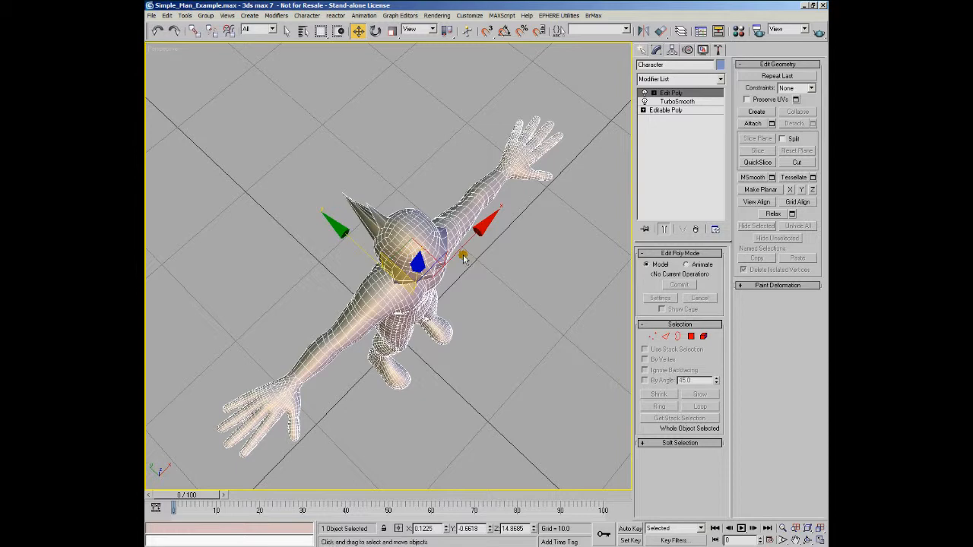
alt+middle_drag(473, 232, 469, 236)
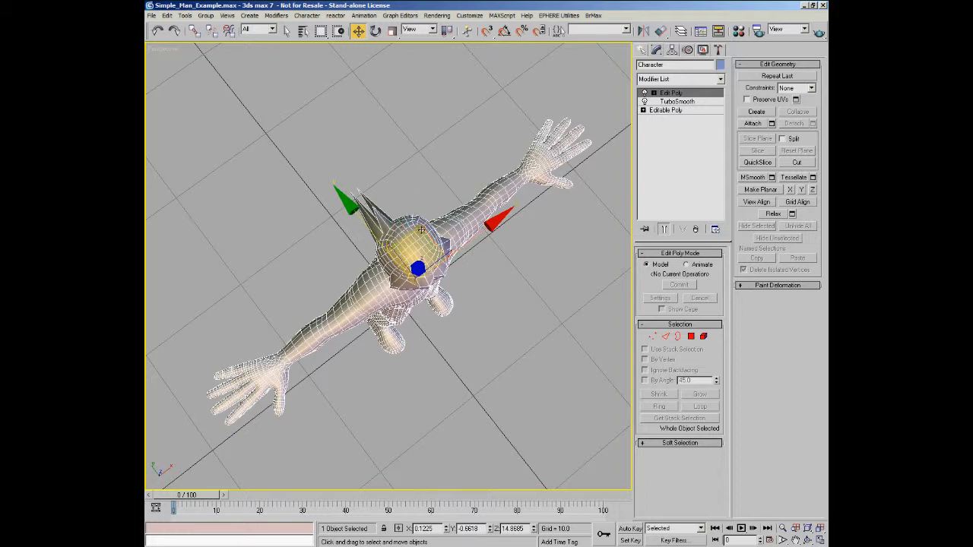
mouse_move(420, 230)
shift+mouse_down()
mouse_move(376, 184)
mouse_move(296, 149)
shift+mouse_up()
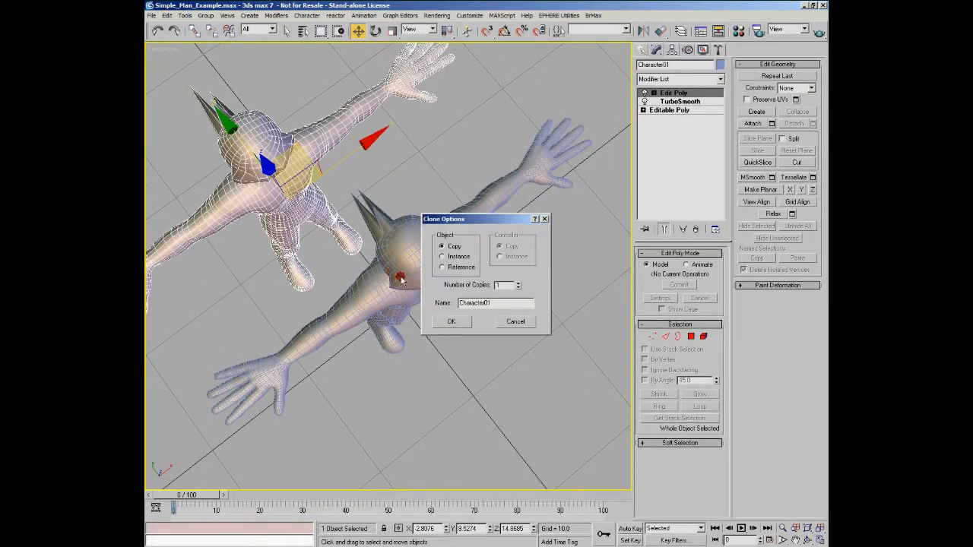
click(456, 323)
alt+middle_drag(387, 308, 541, 114)
click(655, 93)
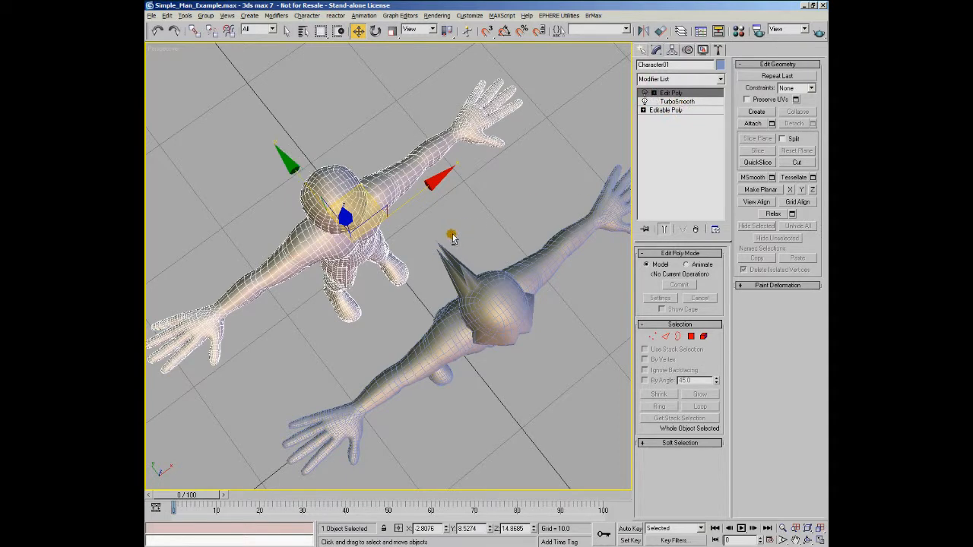
Check the vertex and face counts of the original character and of its copy in their Object Properties.
alt+middle_drag(459, 230, 458, 226)
click(501, 285)
right_click(501, 286)
click(542, 341)
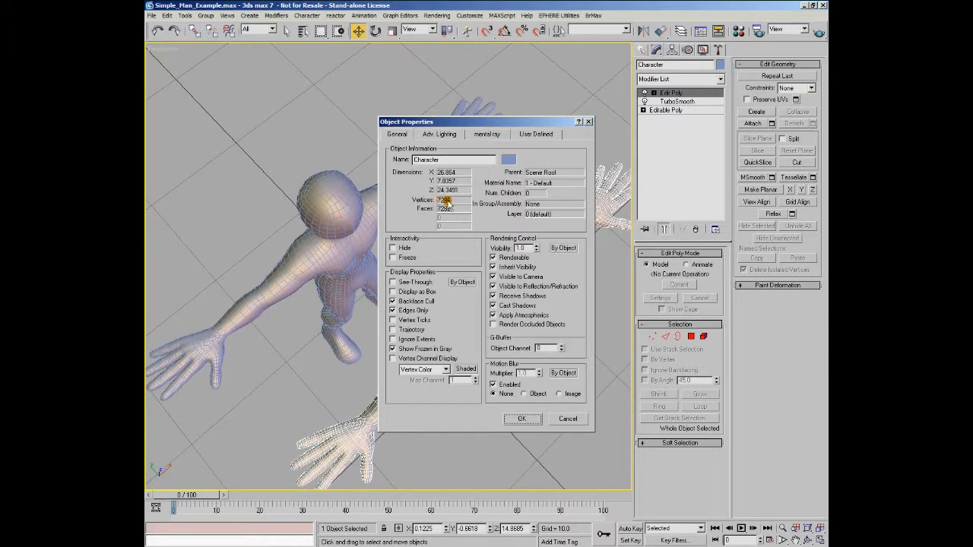
click(521, 419)
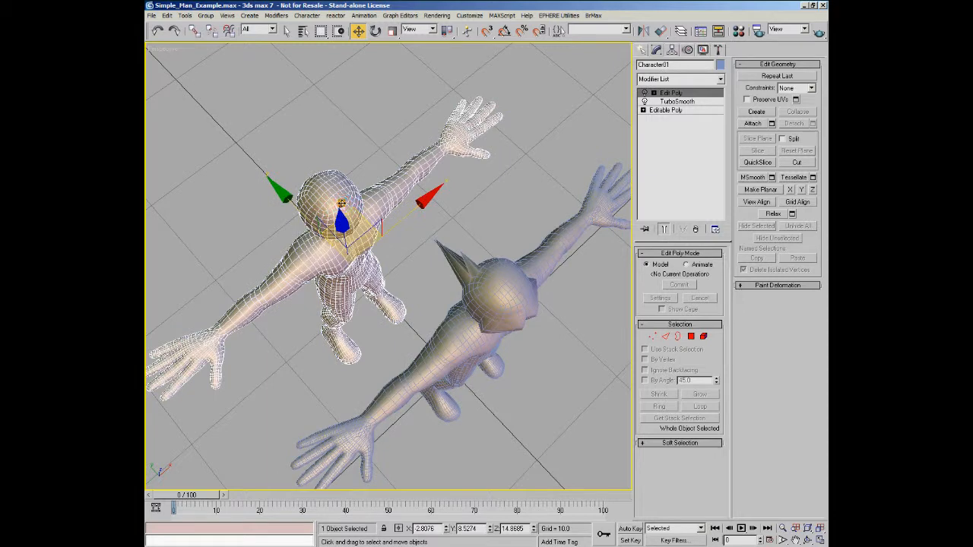
right_click(343, 203)
click(384, 258)
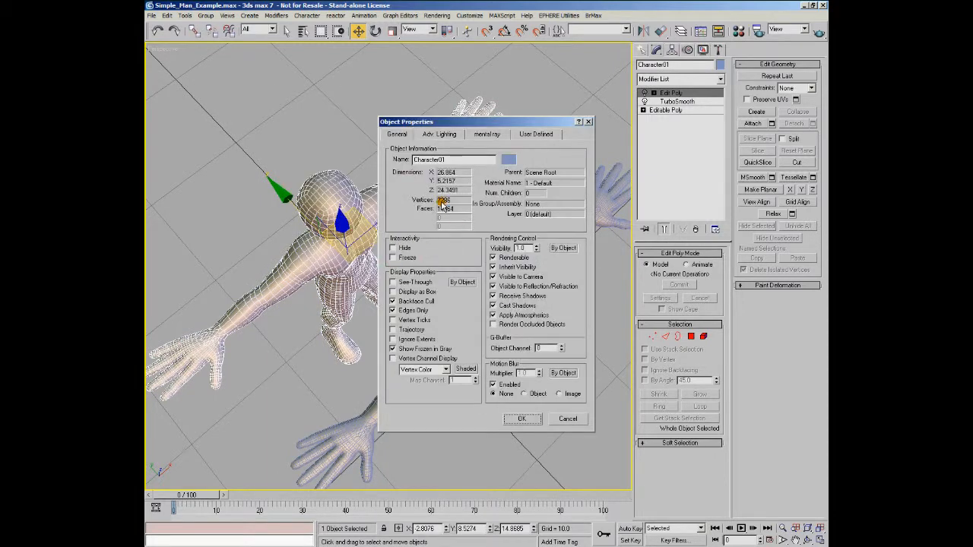
click(521, 419)
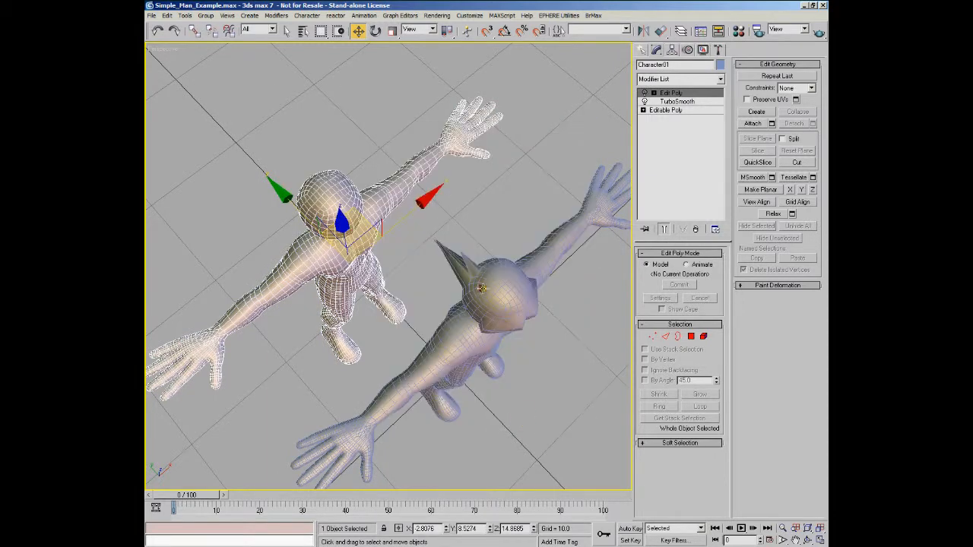
Select the original spiked character and add a Morpher modifier above its Edit Poly modifier.
click(617, 217)
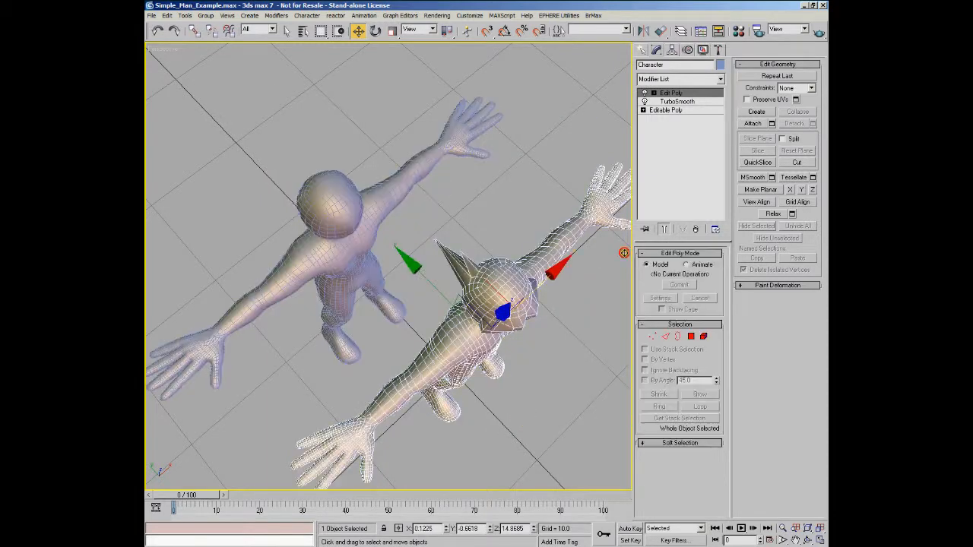
click(720, 80)
drag(726, 196, 724, 323)
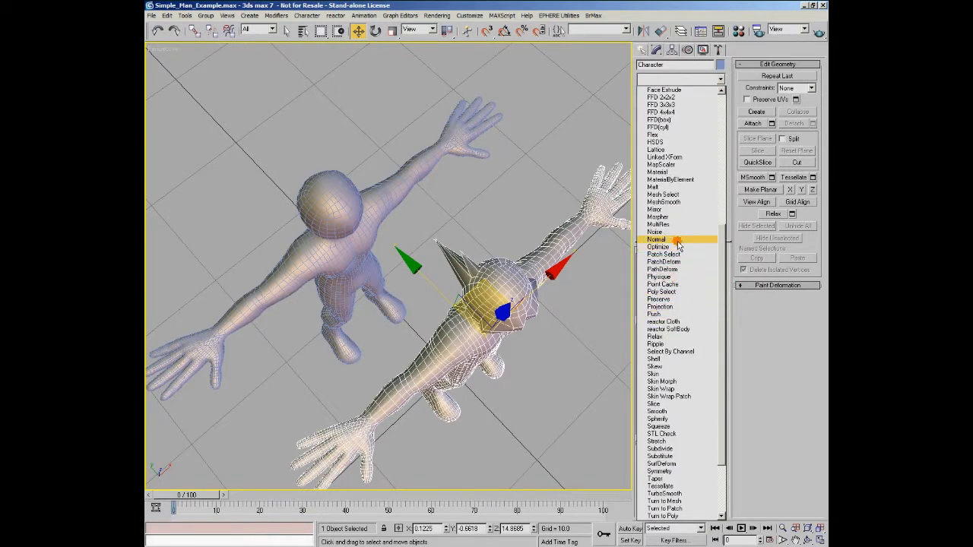
click(675, 216)
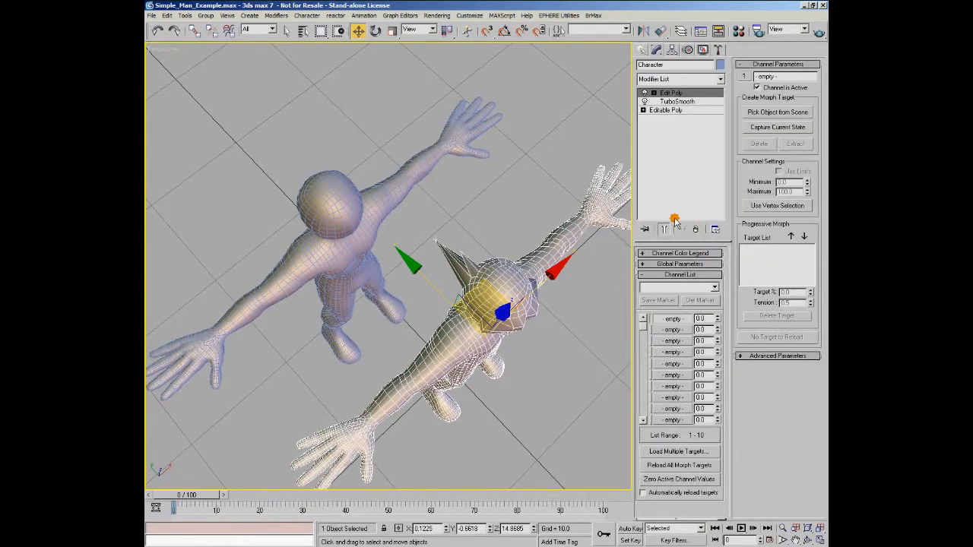
Load the copied character without spikes as the morph target of the first Morpher channel by picking it from the scene.
click(672, 320)
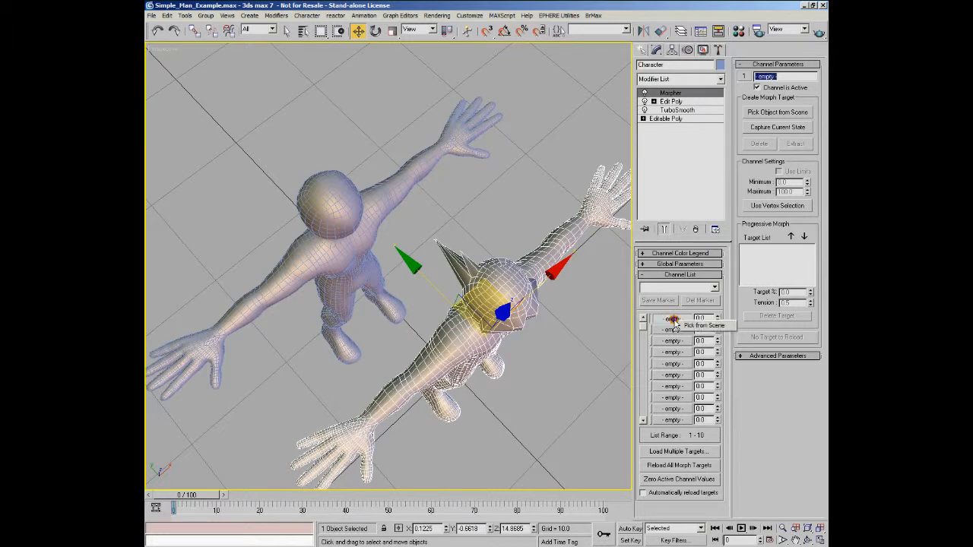
right_click(674, 320)
click(693, 325)
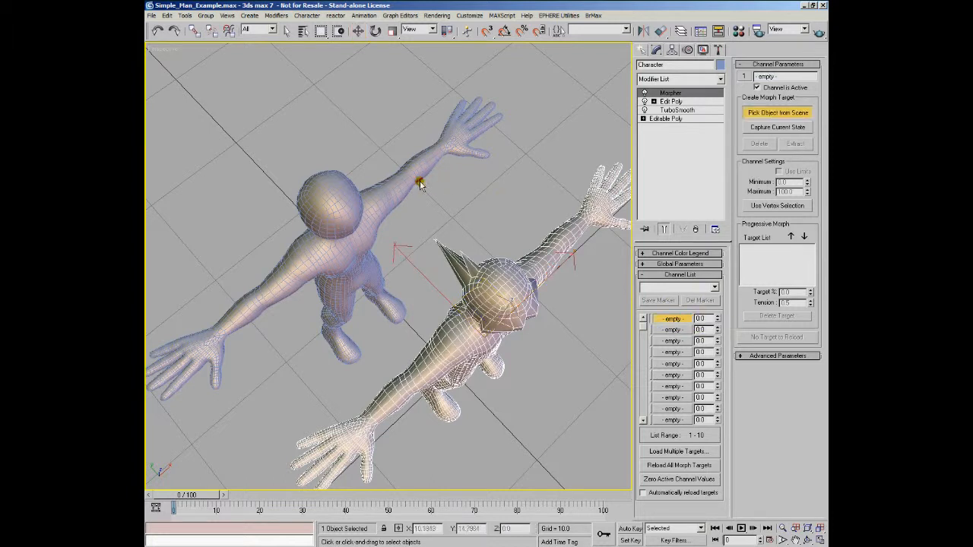
click(345, 202)
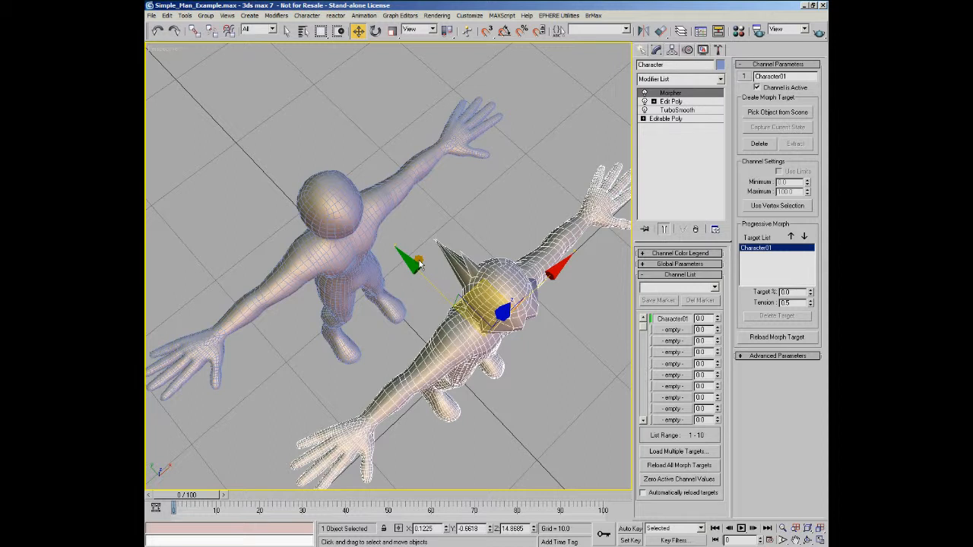
Preview the morph on the head by raising the first channel's value to 100 and returning it to 0.
click(715, 319)
drag(717, 319, 706, 301)
alt+middle_drag(424, 317, 478, 284)
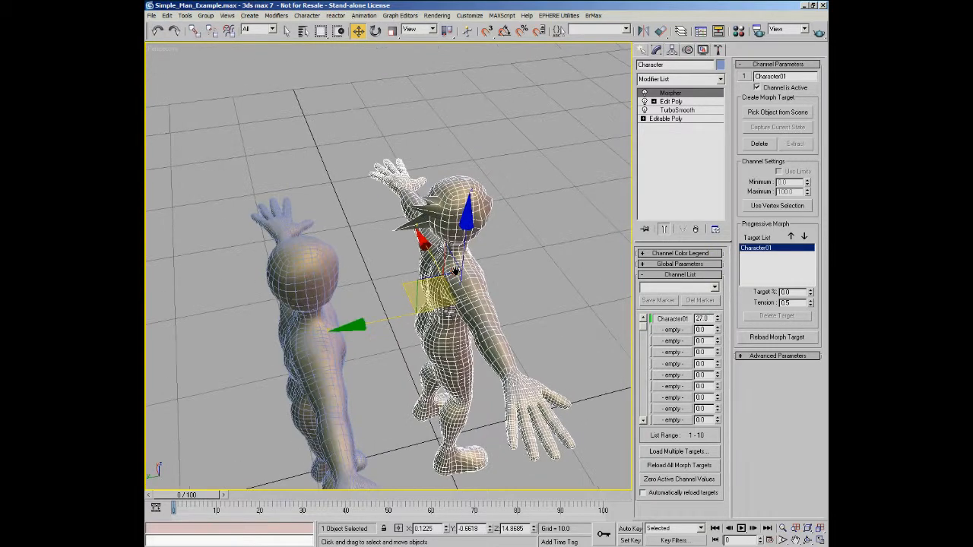
scroll(446, 284, up, 4)
scroll(446, 284, up, 2)
drag(716, 319, 726, 249)
alt+middle_drag(565, 339, 270, 244)
scroll(270, 244, down, 3)
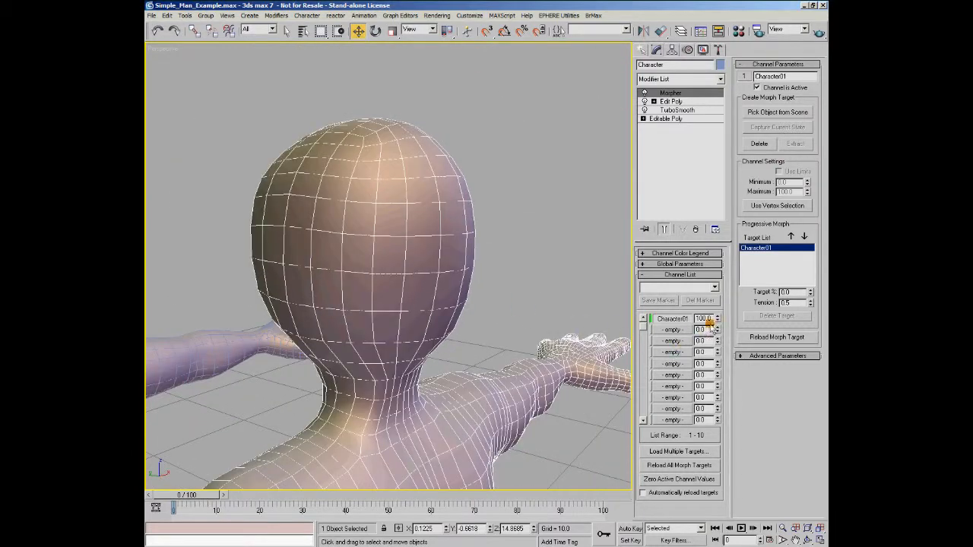
mouse_move(717, 319)
mouse_down()
mouse_move(714, 407)
mouse_move(717, 313)
mouse_up()
alt+middle_drag(375, 321, 426, 326)
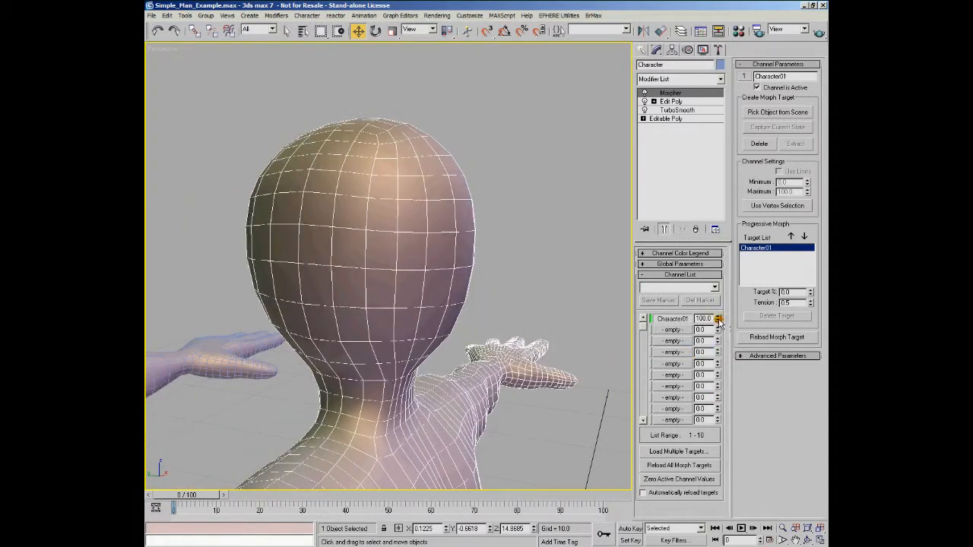
drag(718, 319, 698, 388)
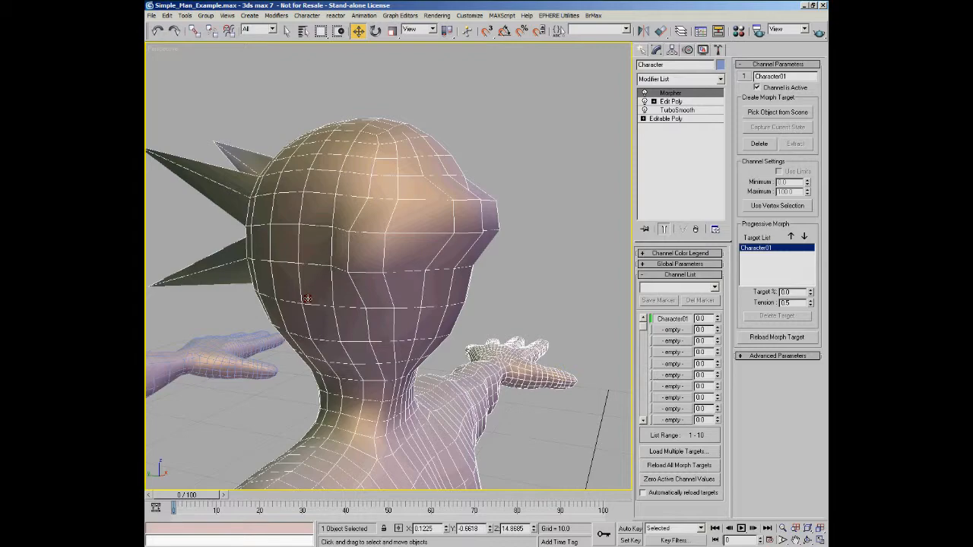
alt+middle_drag(303, 294, 389, 287)
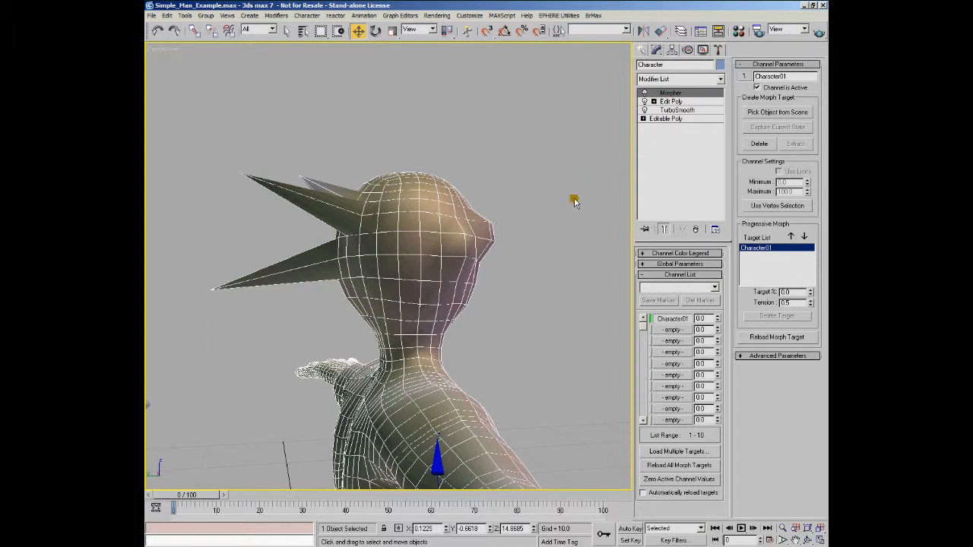
Insert a Poly Select modifier in the stack between the Edit Poly and Morpher modifiers.
click(670, 101)
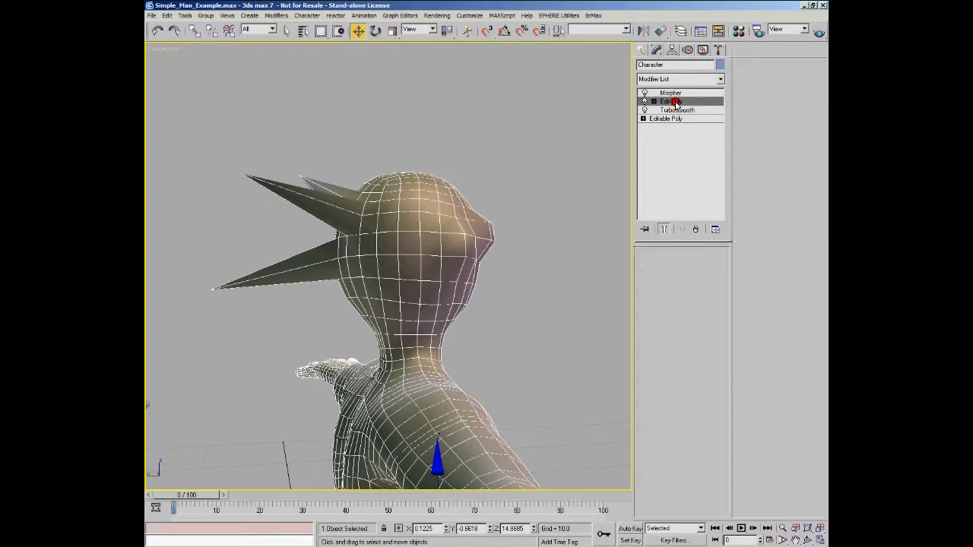
click(719, 79)
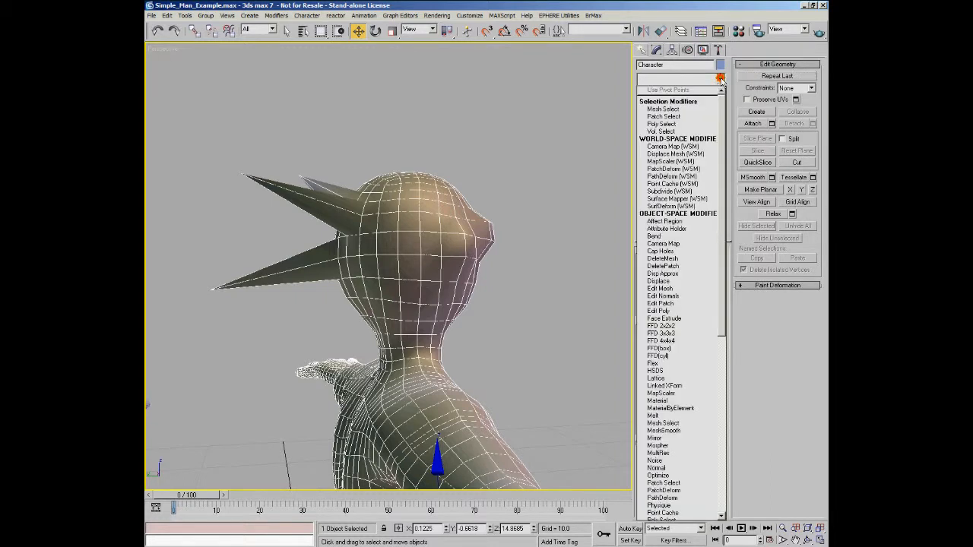
click(688, 124)
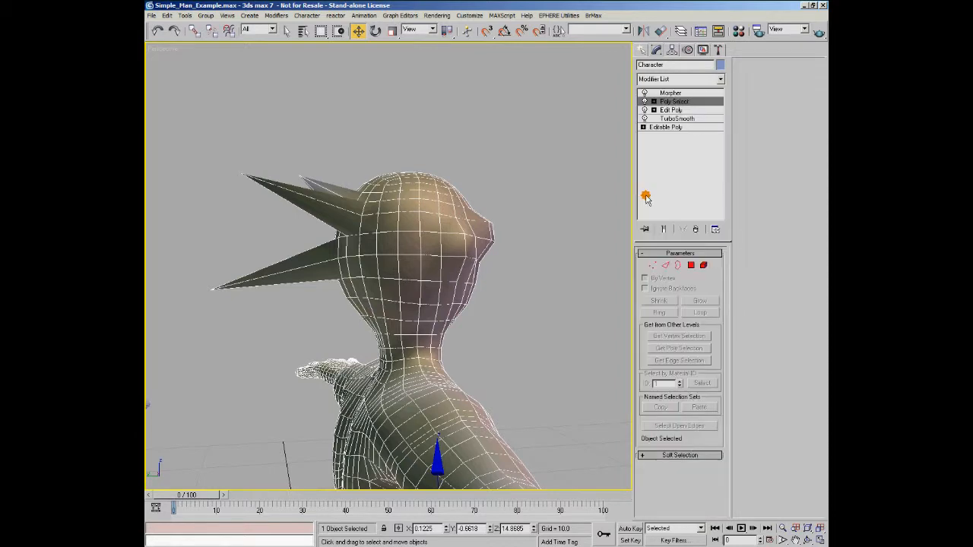
Select the tip vertices of the three head spikes at vertex level in the Poly Select modifier.
click(652, 264)
alt+middle_drag(441, 263, 408, 262)
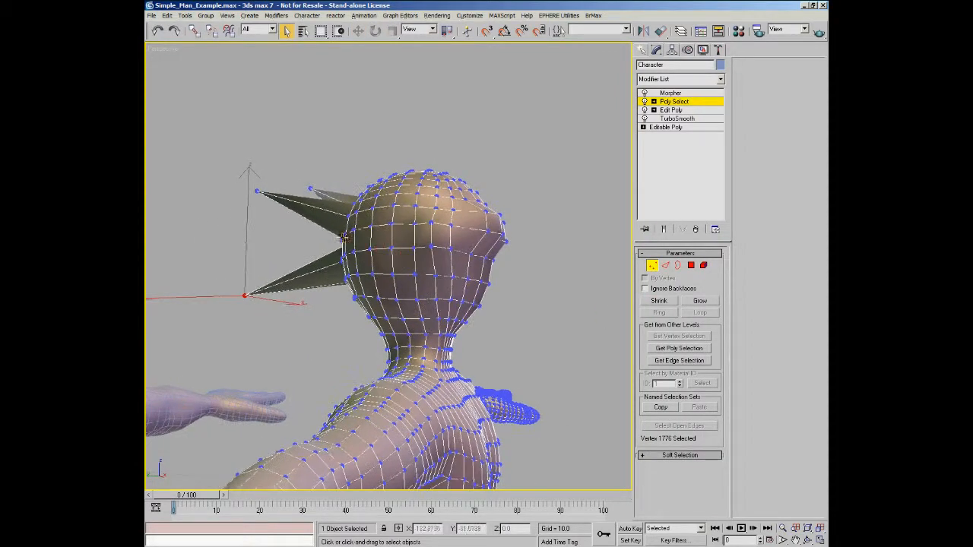
drag(244, 178, 278, 218)
drag(302, 156, 314, 207)
ctrl+drag(216, 289, 261, 321)
Return to the Morpher modifier and raise the first channel's value to 100 so only the selected spike vertices morph.
click(670, 92)
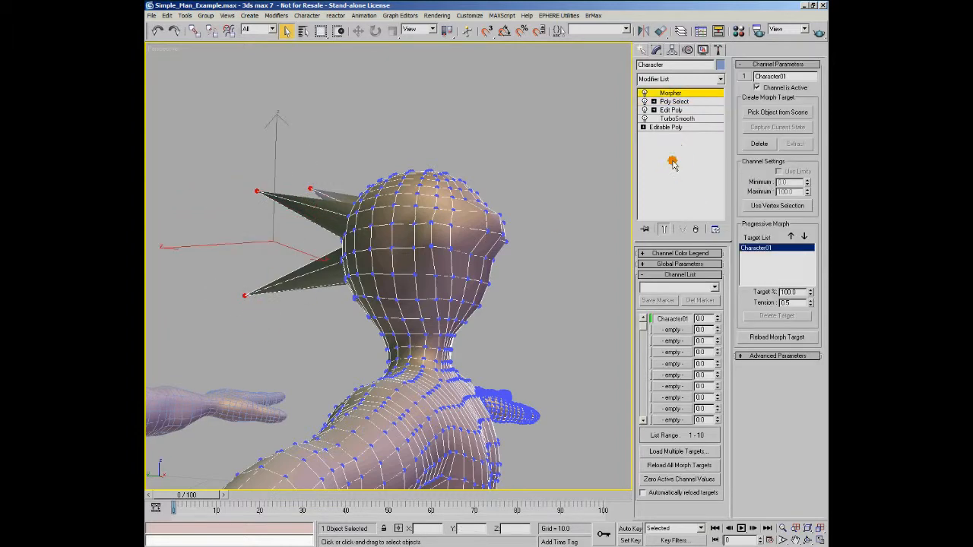
mouse_move(535, 195)
alt+middle_down()
mouse_move(523, 202)
mouse_move(538, 213)
alt+middle_up()
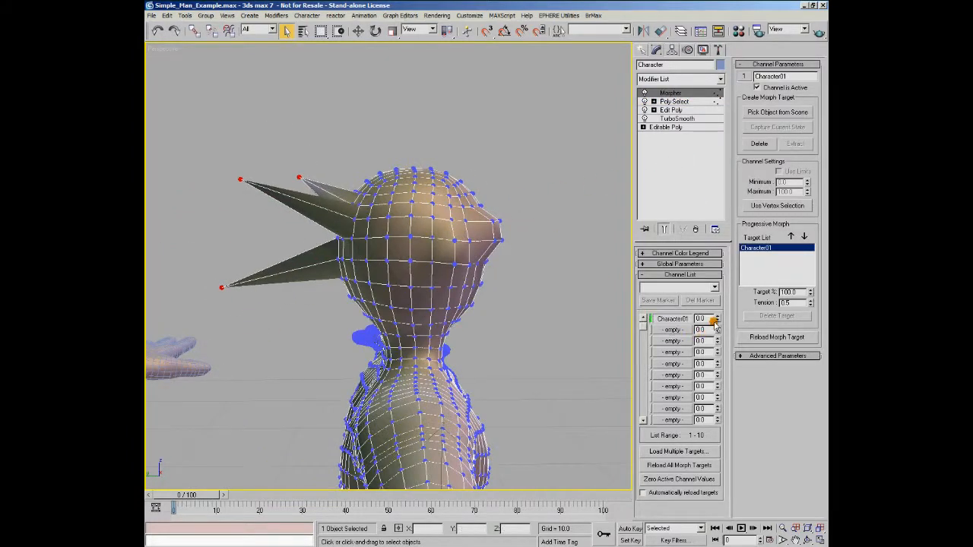
drag(717, 318, 725, 259)
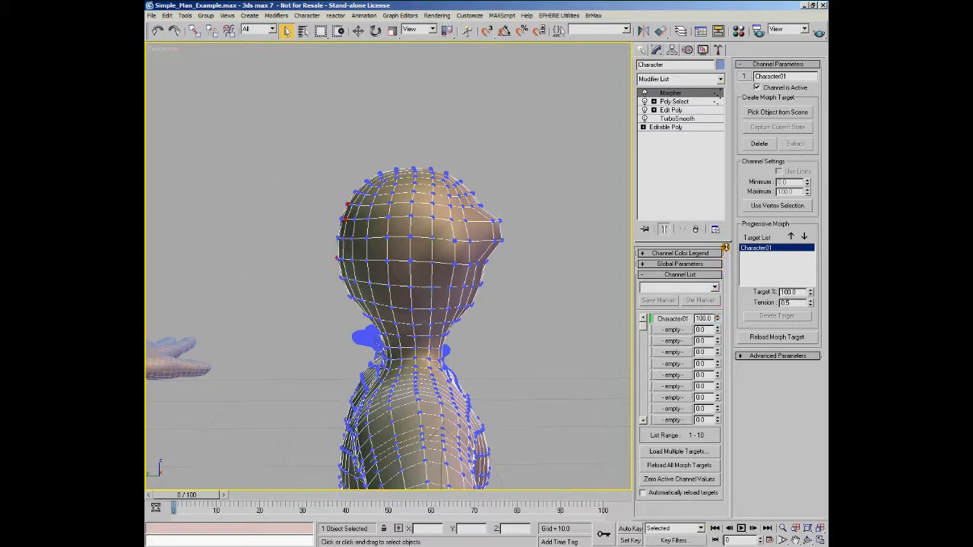
alt+middle_drag(281, 293, 316, 314)
mouse_move(293, 308)
alt+middle_down()
mouse_move(114, 312)
mouse_move(380, 314)
mouse_move(289, 311)
alt+middle_up()
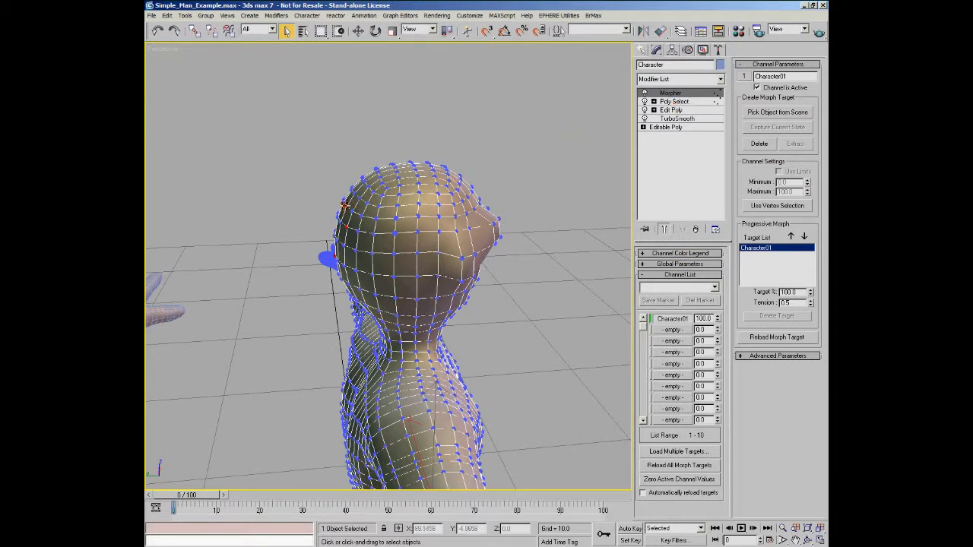
Add another Poly Select modifier above the Morpher to clear the vertex sub-selection on the whole character.
click(721, 79)
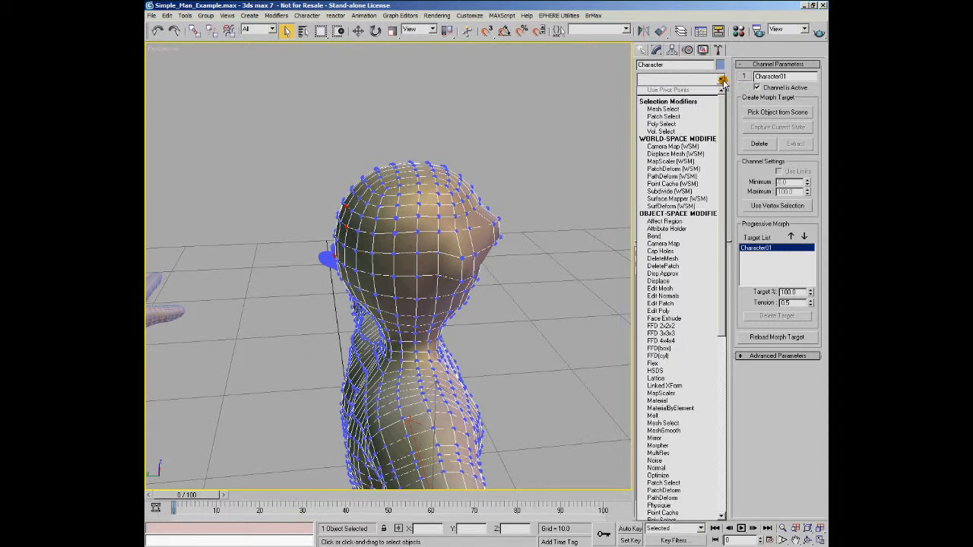
click(711, 123)
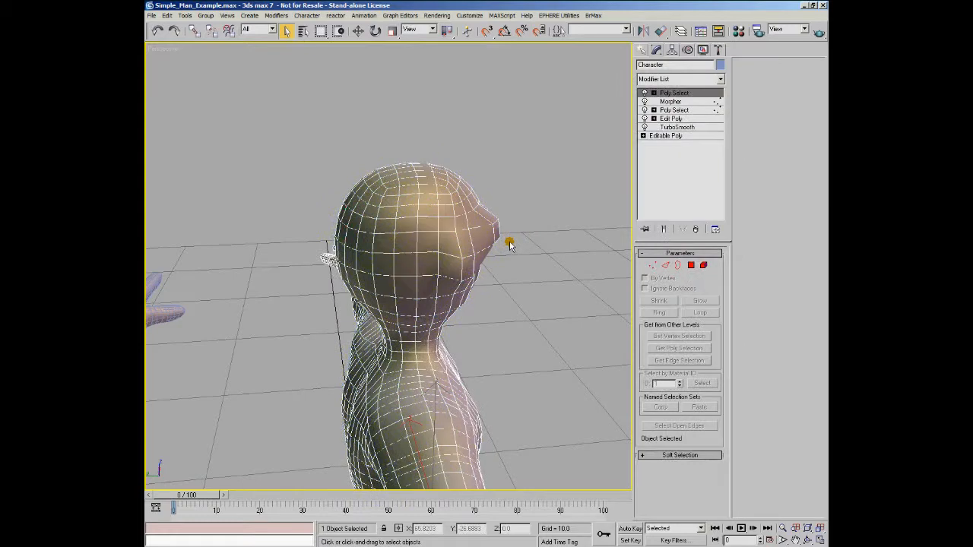
mouse_move(405, 242)
alt+middle_down()
mouse_move(402, 220)
mouse_move(506, 229)
mouse_move(284, 243)
mouse_move(300, 224)
mouse_move(337, 223)
mouse_move(324, 215)
mouse_move(364, 243)
mouse_move(396, 250)
alt+middle_up()
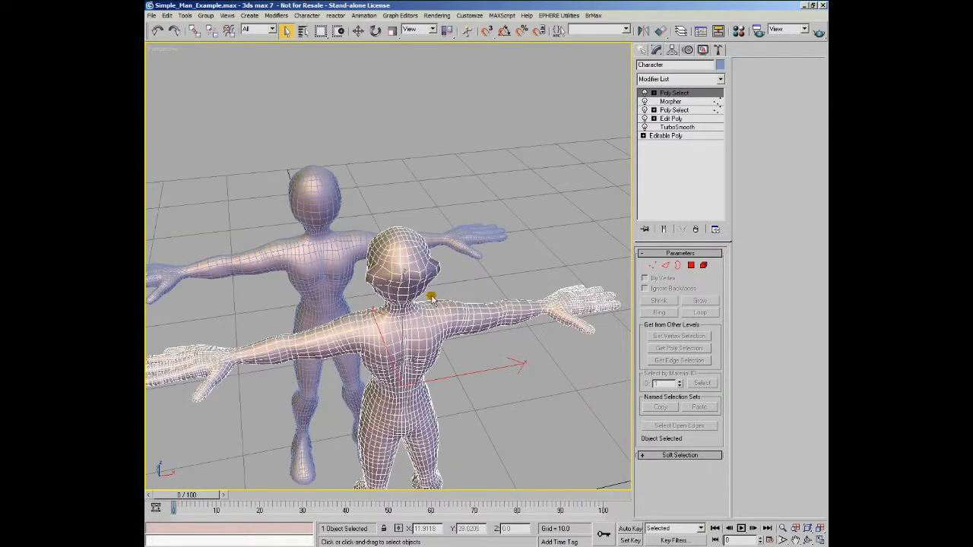